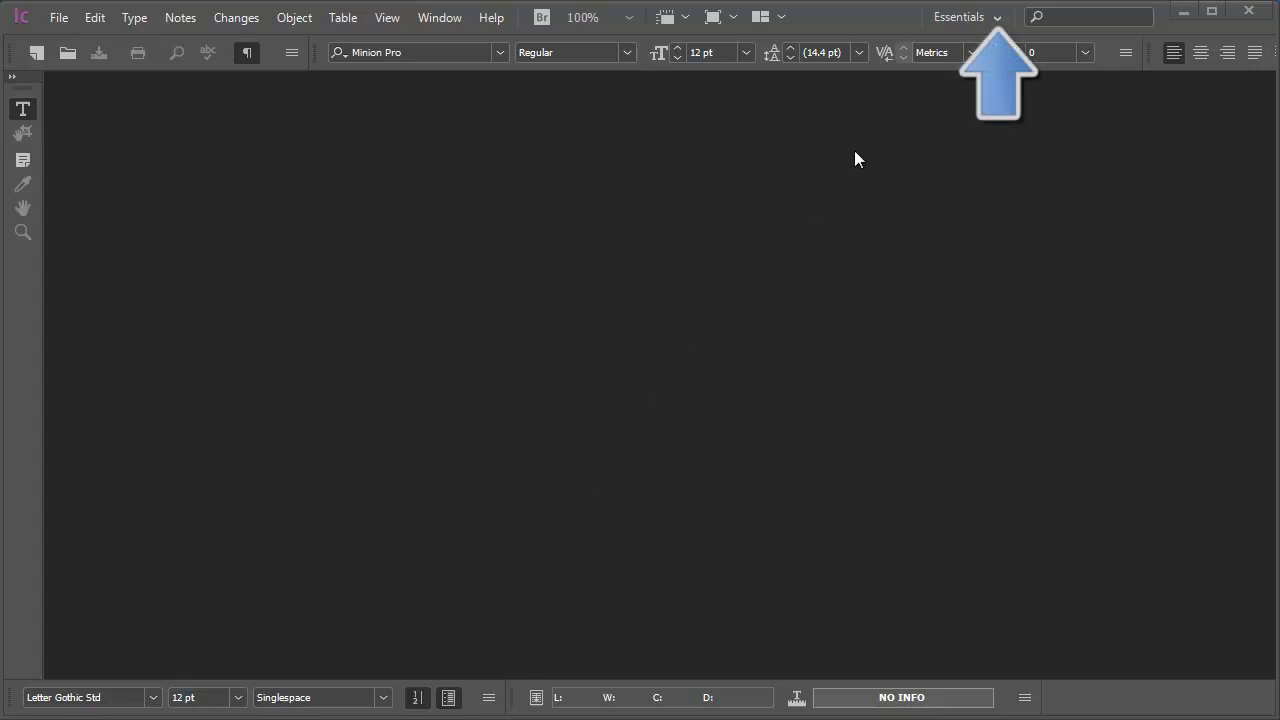
Switch the workspace to Advanced and expand the Assignments panel from the dock.
left_click(998, 20)
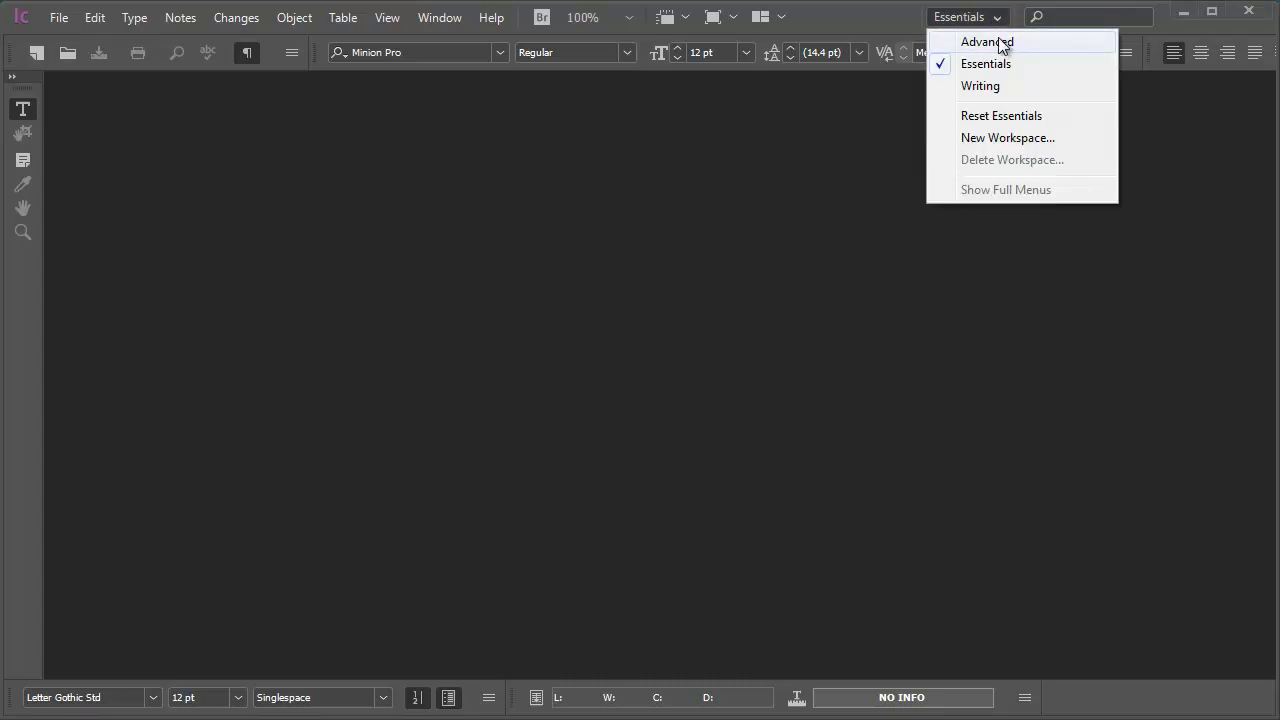
left_click(1001, 42)
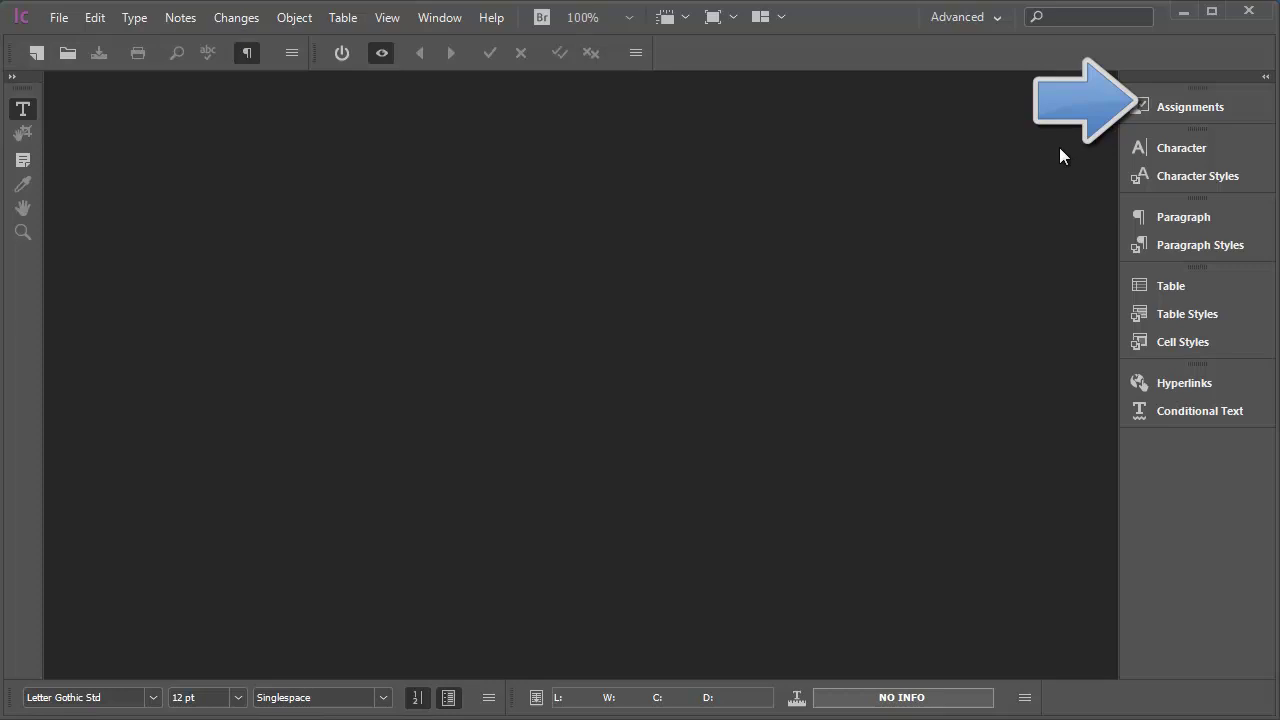
left_click(1239, 107)
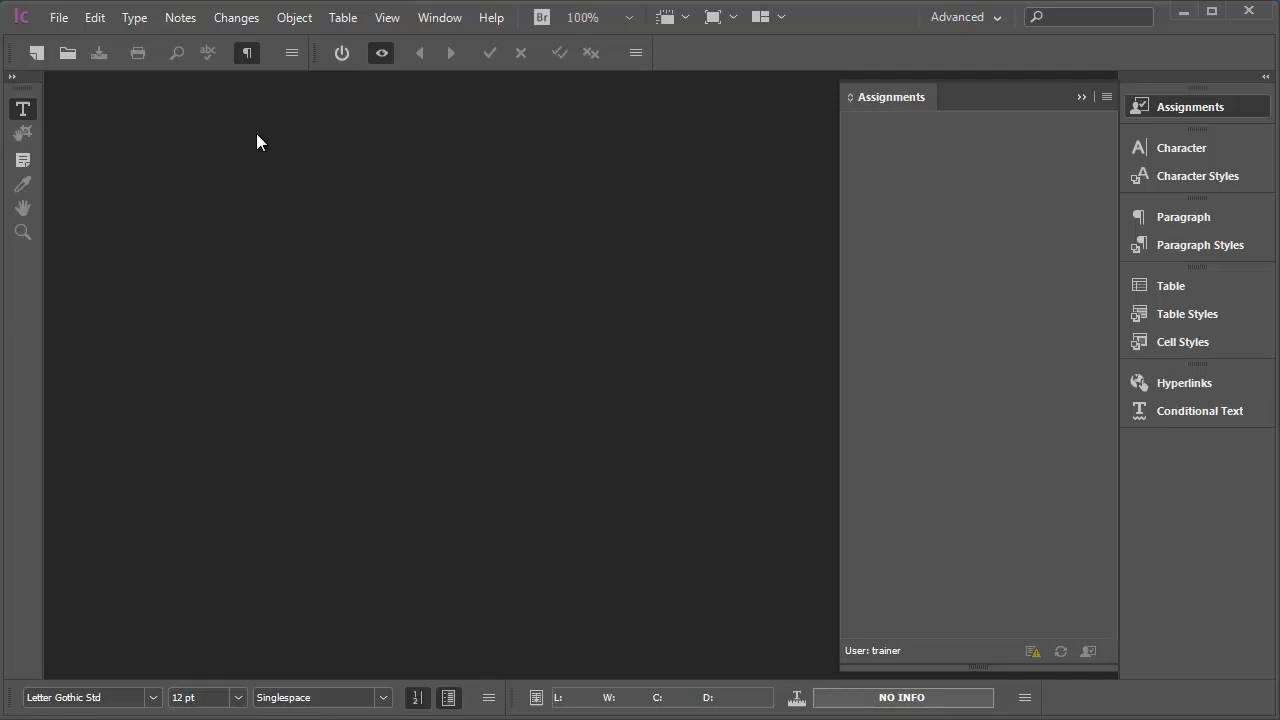
Bring up File > Open and browse into the Desktop's fly_book_cc2018 folder.
left_click(58, 18)
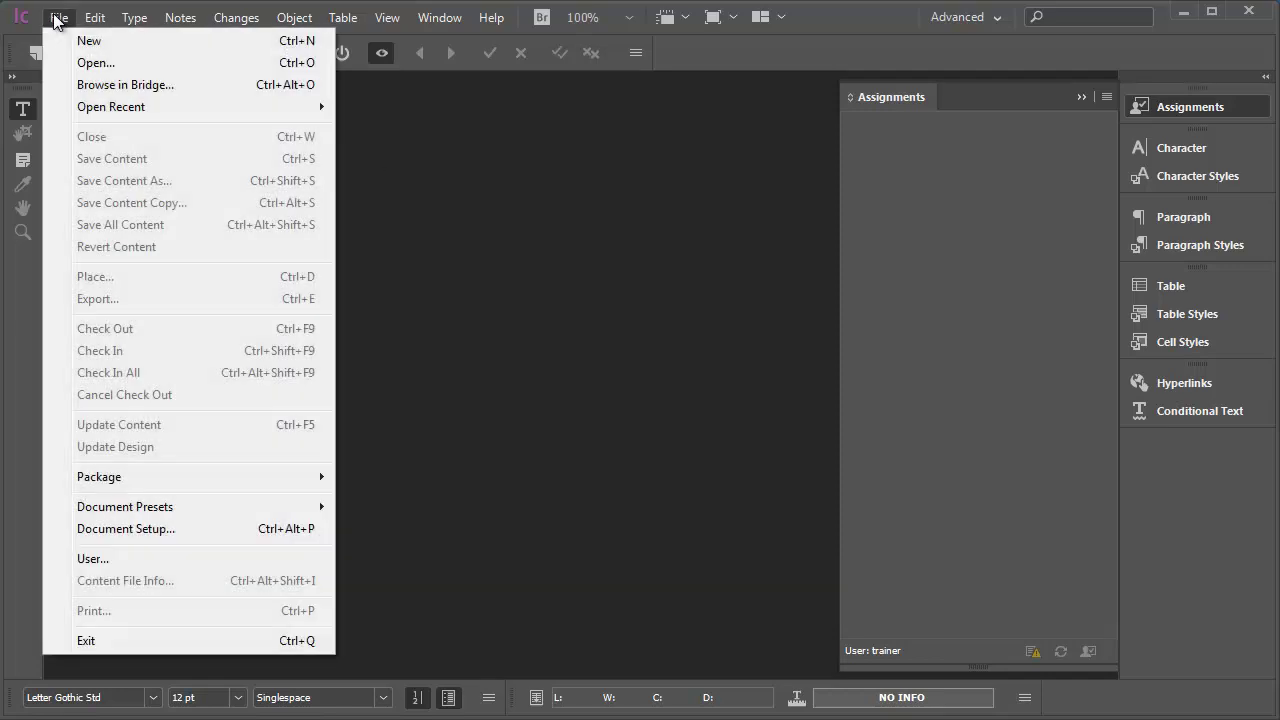
left_click(101, 63)
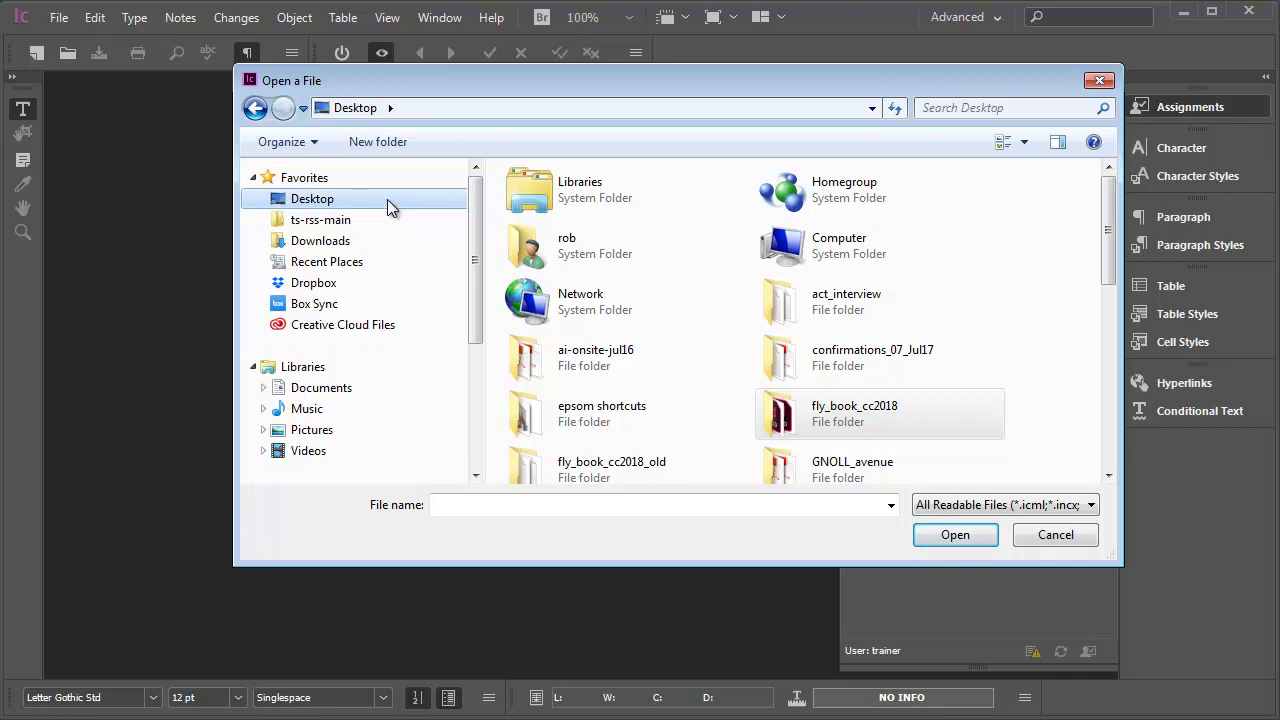
left_click(793, 421)
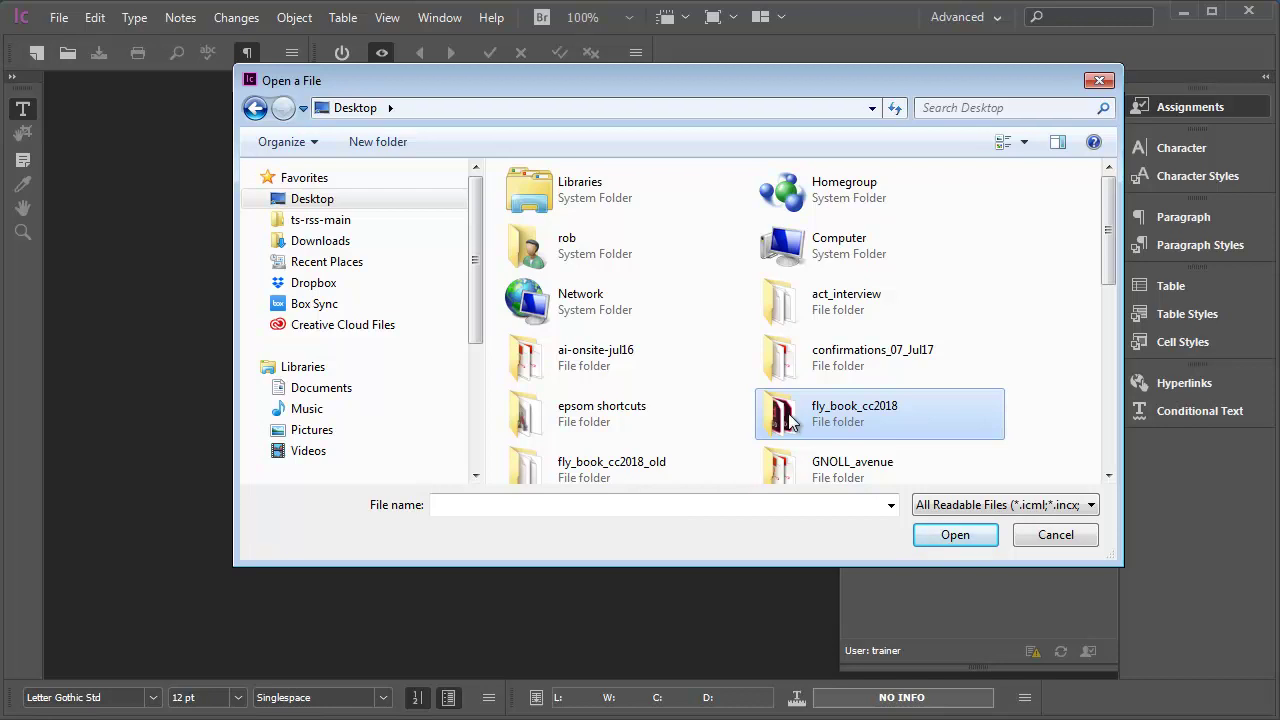
double_click(789, 420)
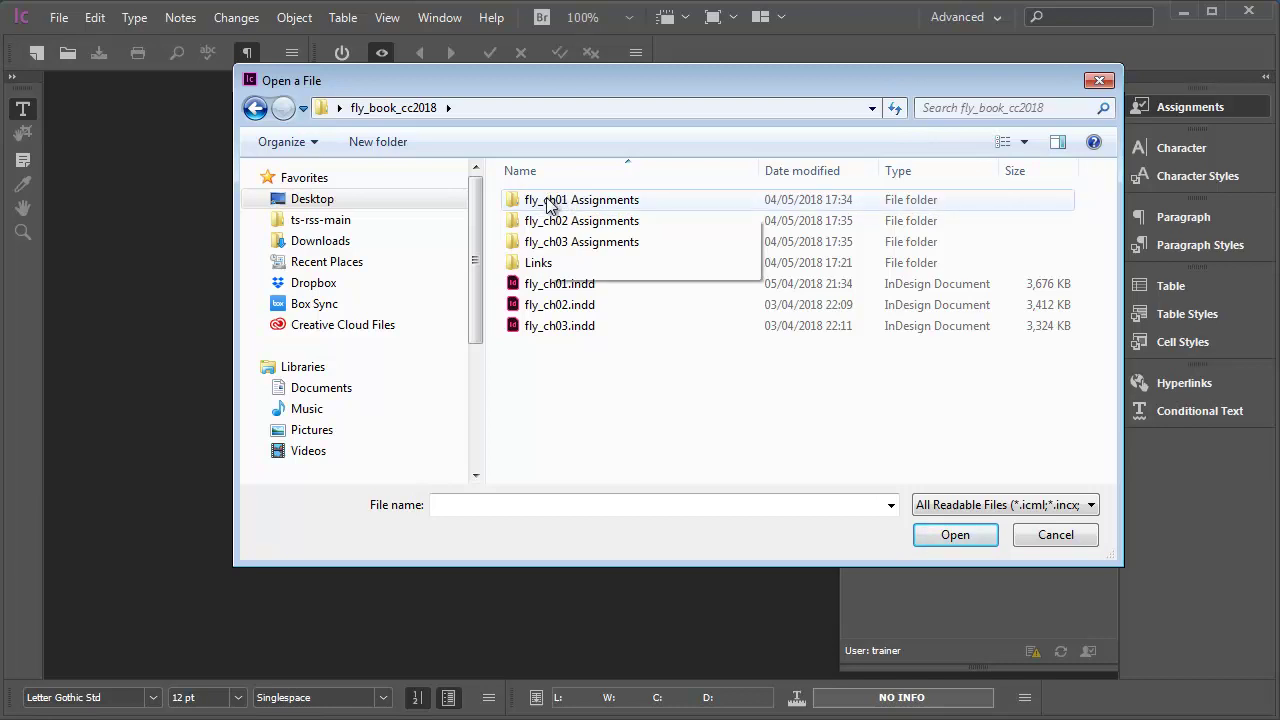
Browse into fly_ch01 Assignments and open ch01_allstories_Assignment.icma.
double_click(549, 203)
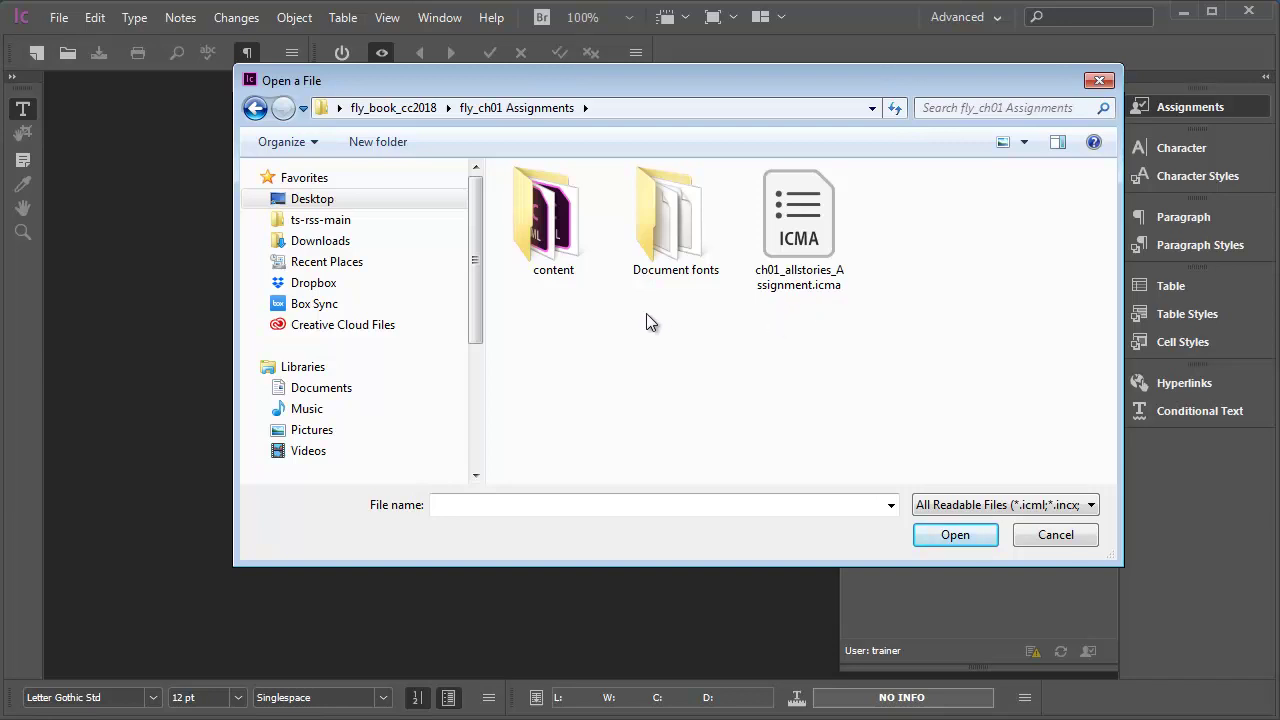
left_click(553, 235)
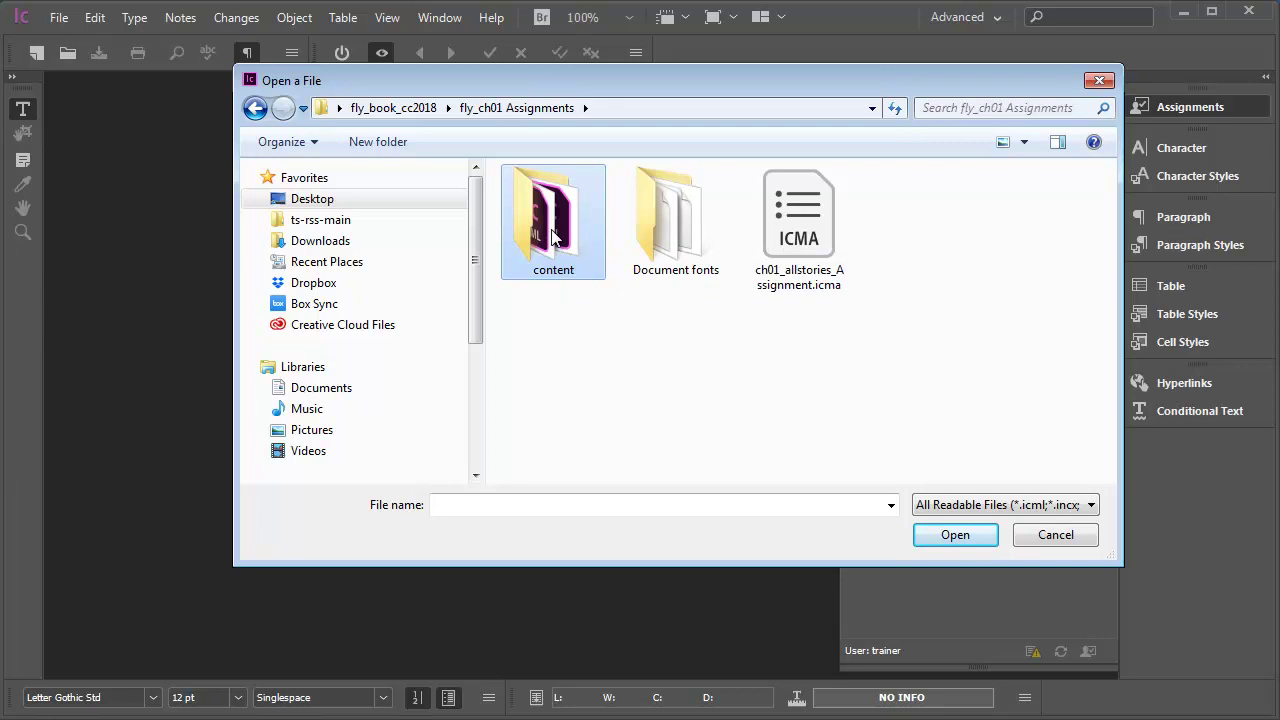
key("Right")
key("Right")
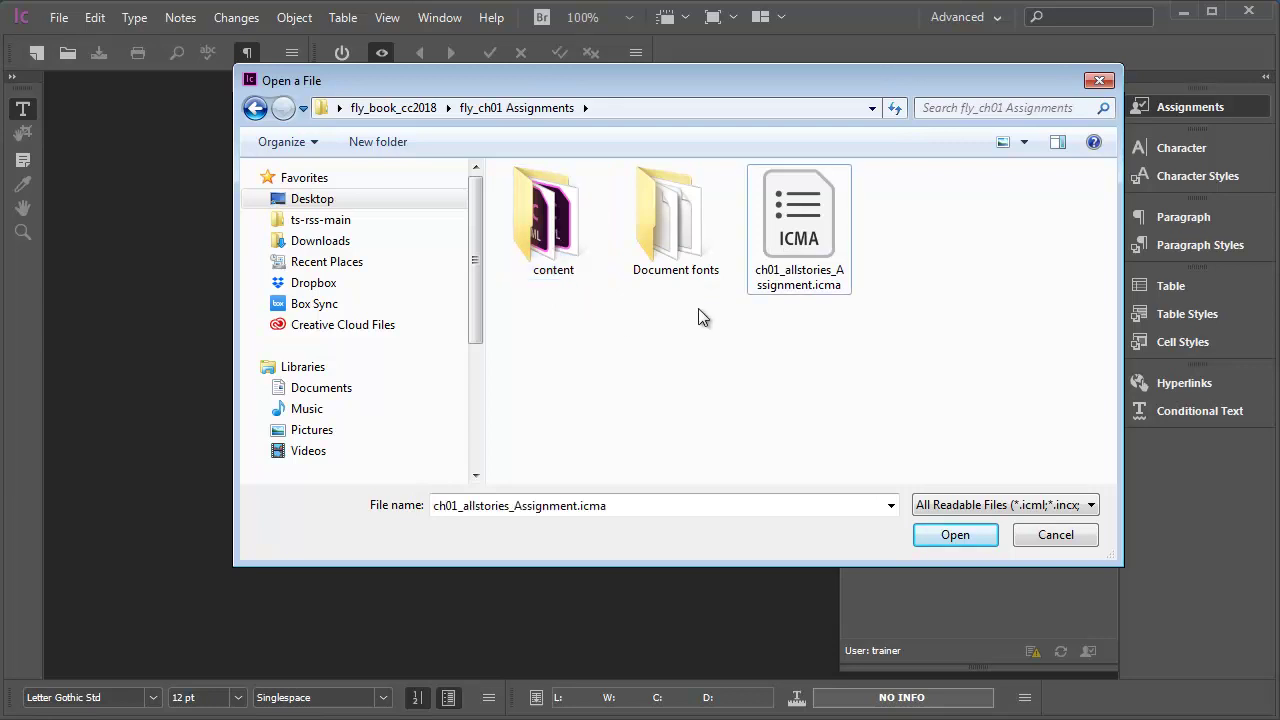
left_click(822, 206)
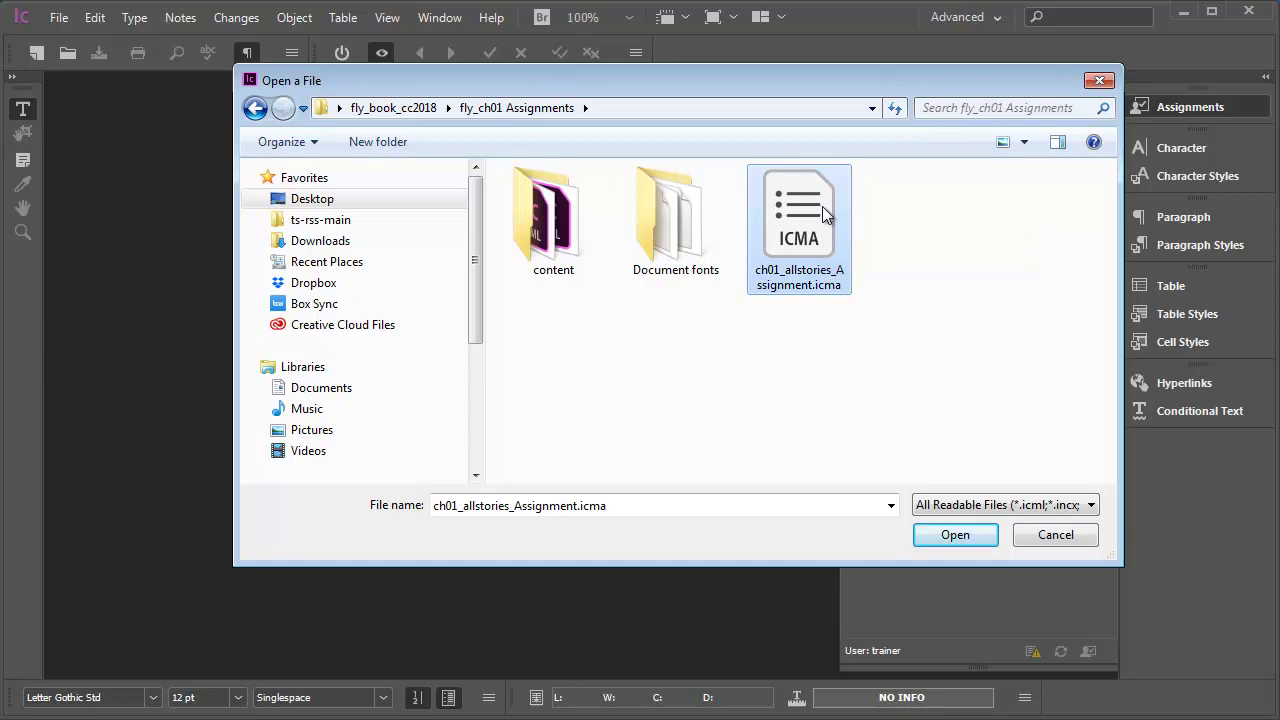
double_click(798, 222)
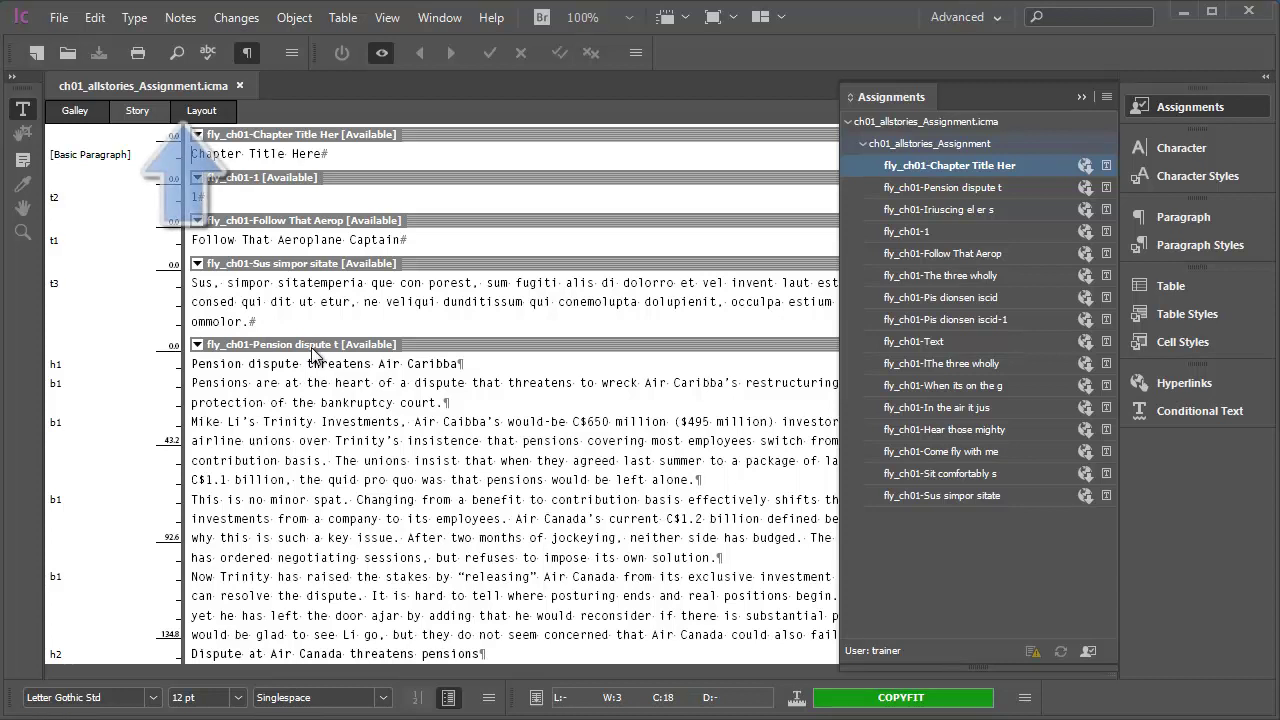
Switch to Layout view and scroll down to the page 4 spread with the cargo-jet photo.
left_click(208, 113)
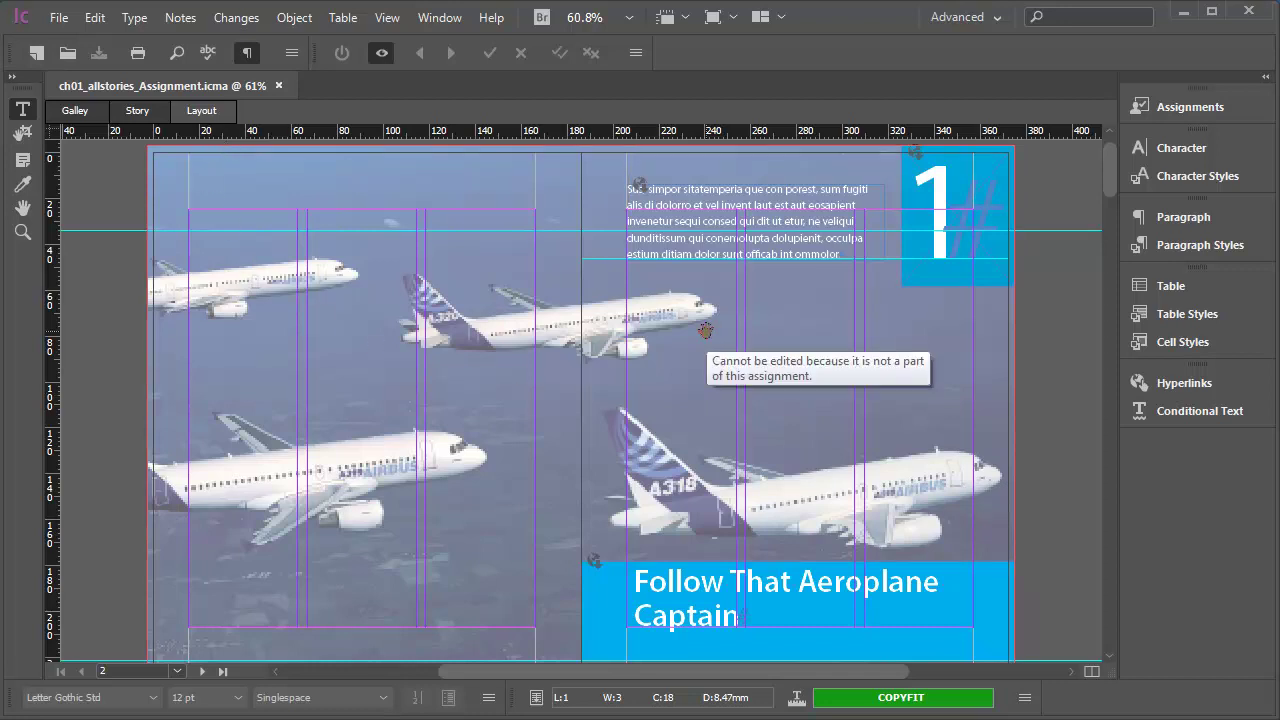
scroll(706, 330, "down", 5)
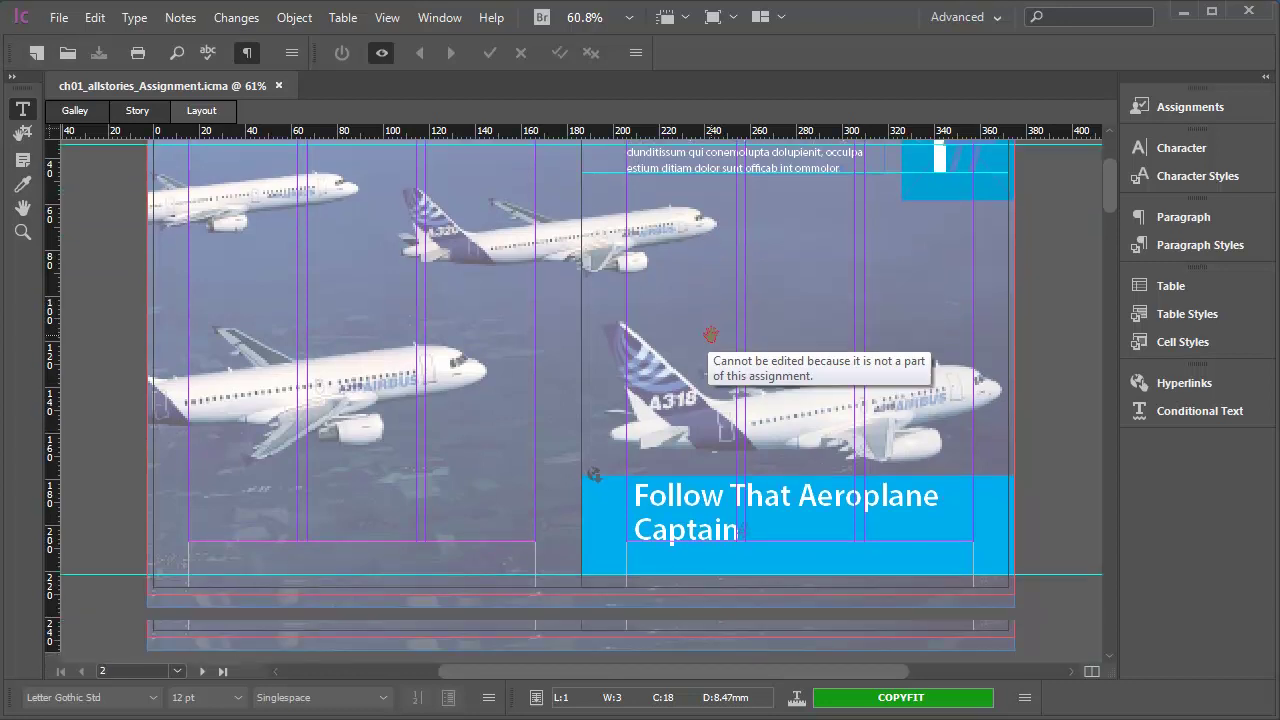
scroll(710, 333, "down", 7)
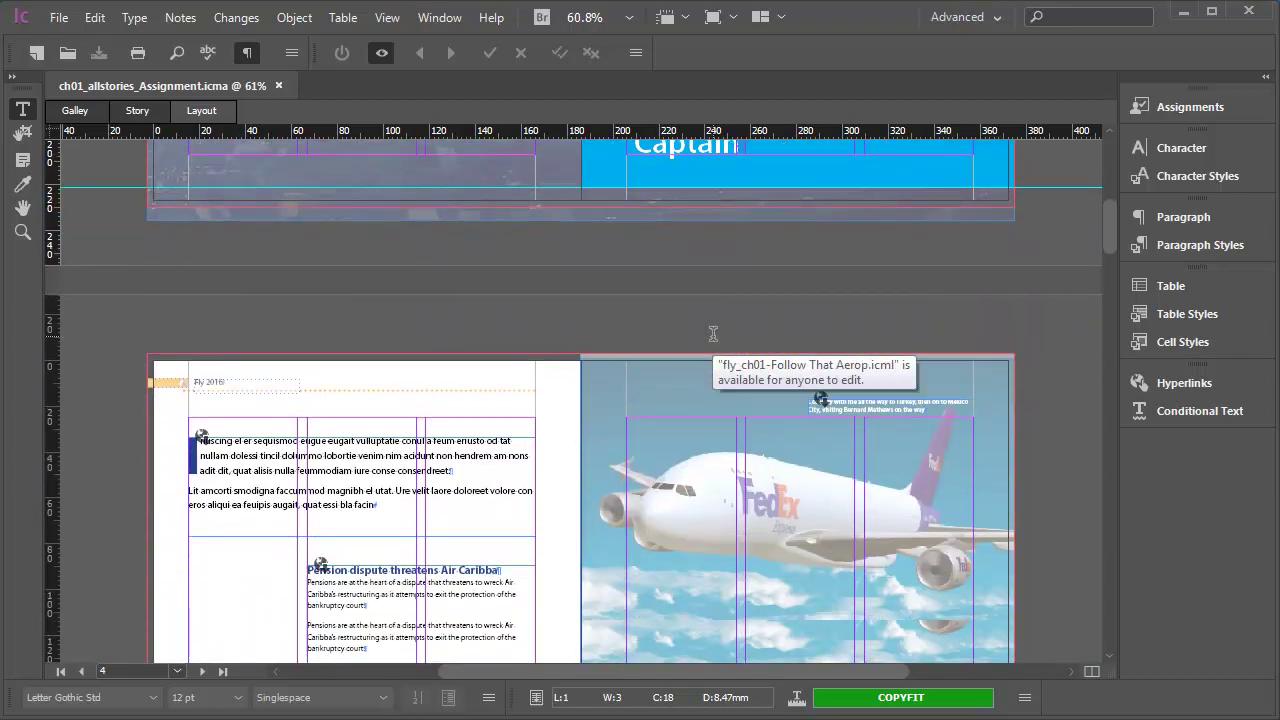
scroll(714, 334, "down", 4)
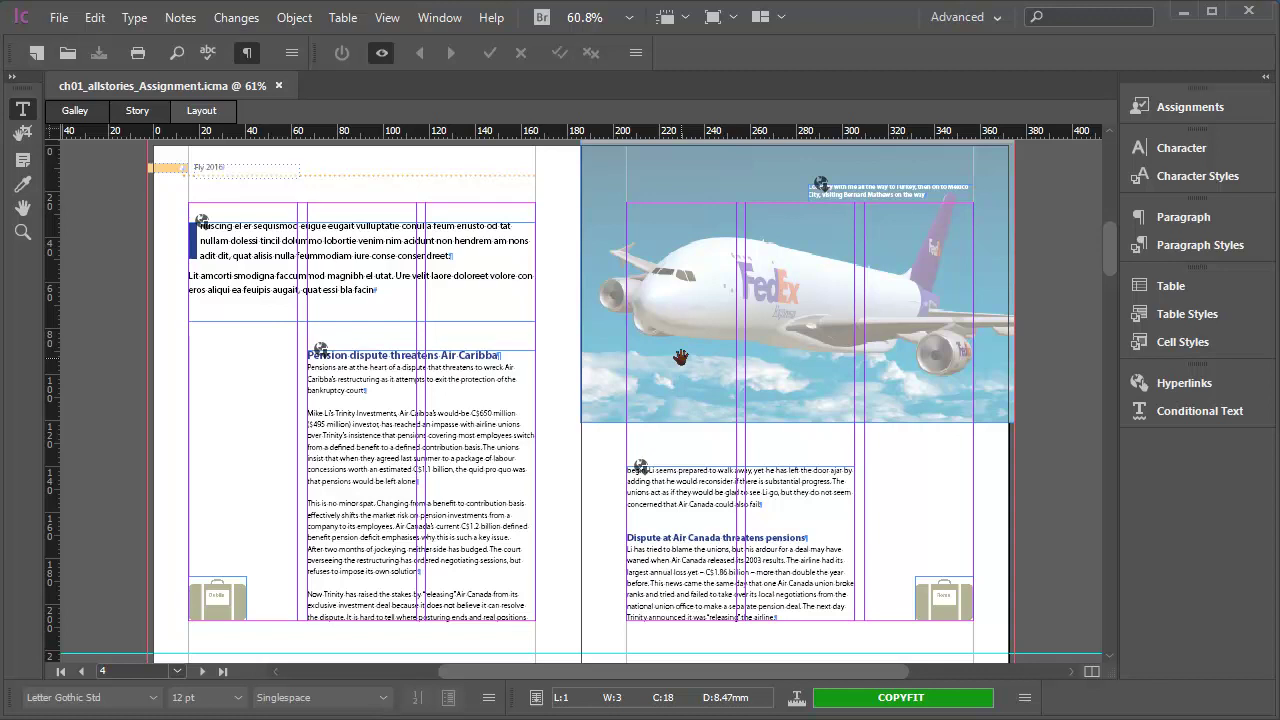
Fit the page 4 spread in the window (Ctrl+0), with the insertion point in the Pension story.
left_click(388, 290)
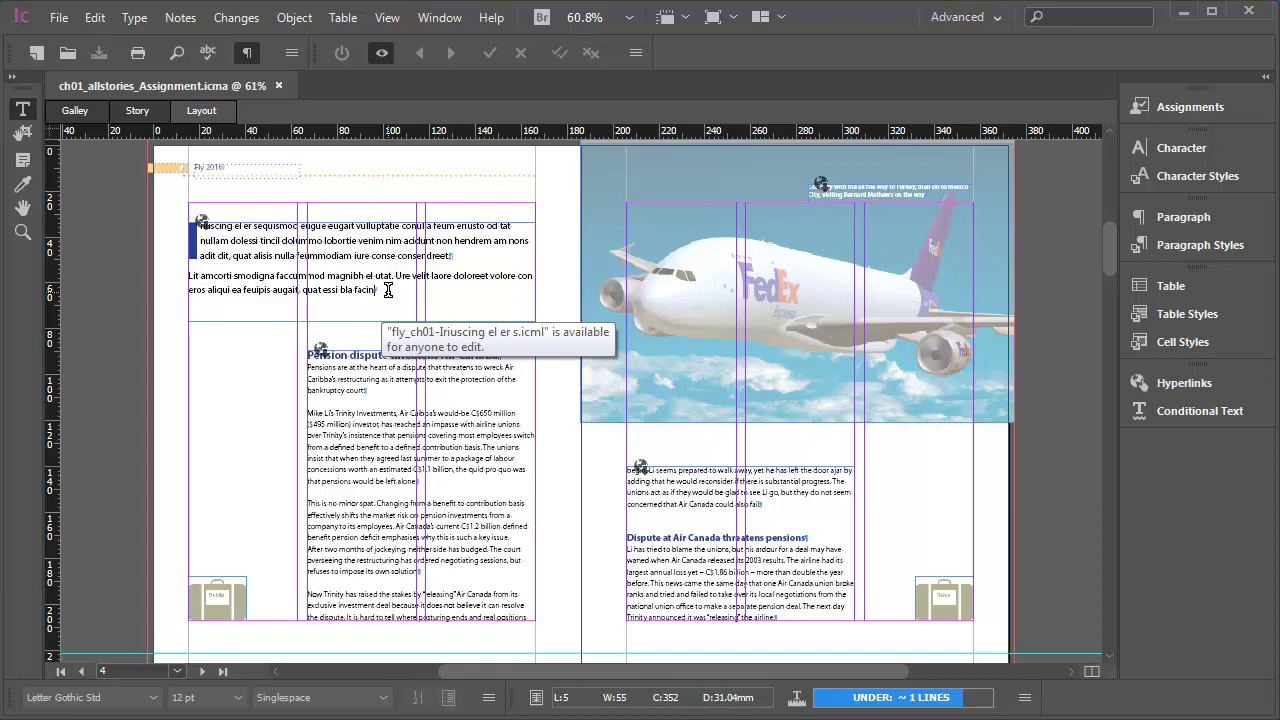
key("ctrl+0")
left_click(524, 372)
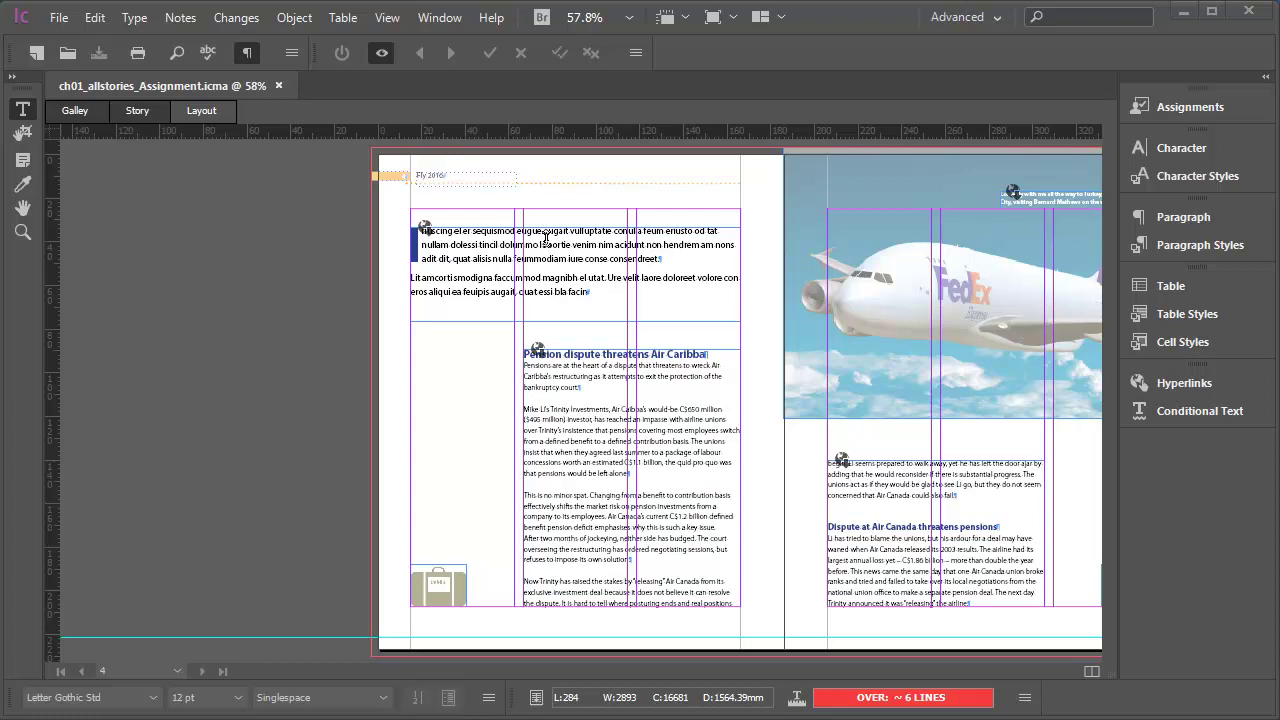
Enlarge the Assignments panel's story list and select the Iriuscing and Pension dispute stories.
left_click(1203, 110)
left_click_drag(970, 246, 980, 563)
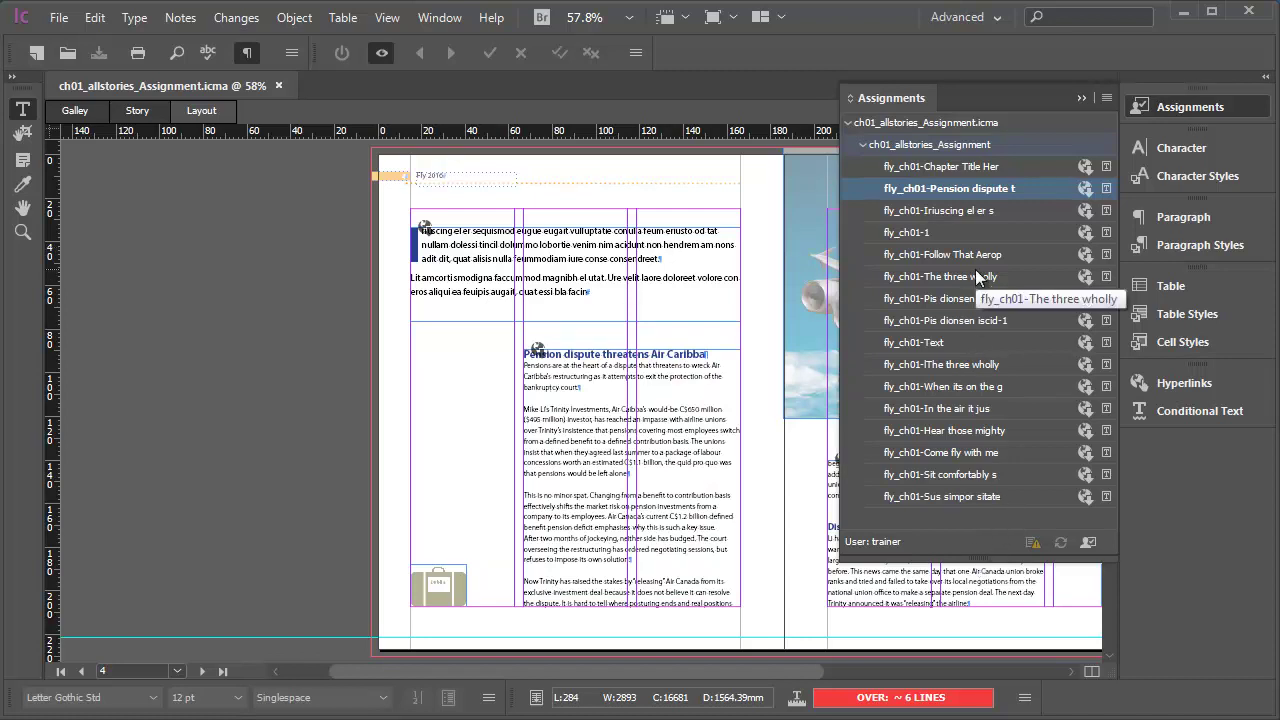
left_click(494, 247)
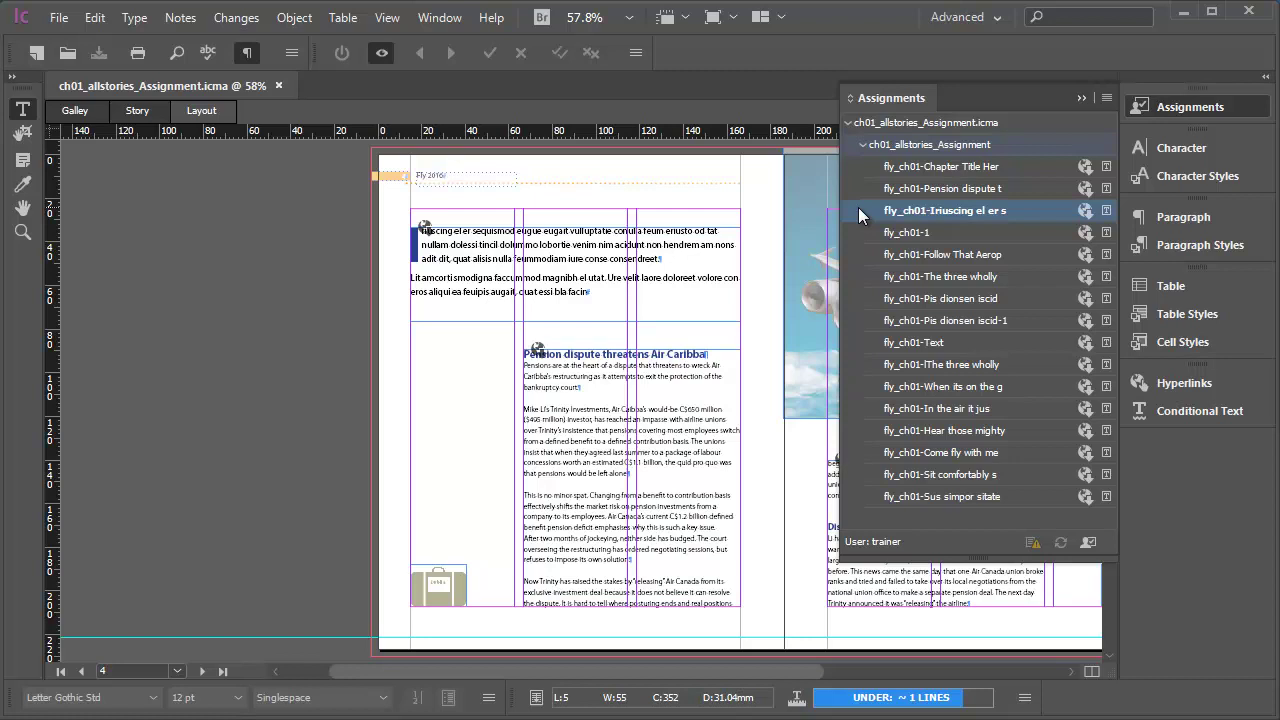
left_click(592, 381)
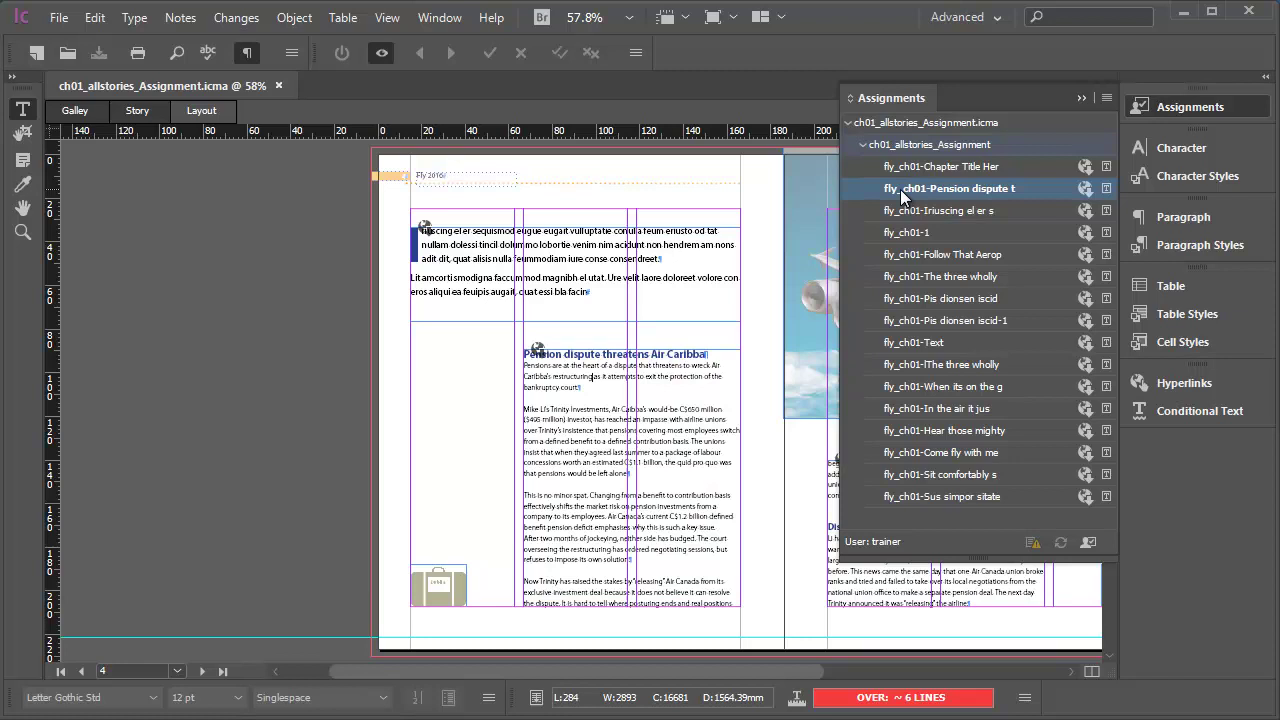
Jump to the In the air story, zoom in and back out, then pick the Pension dispute story.
double_click(949, 411)
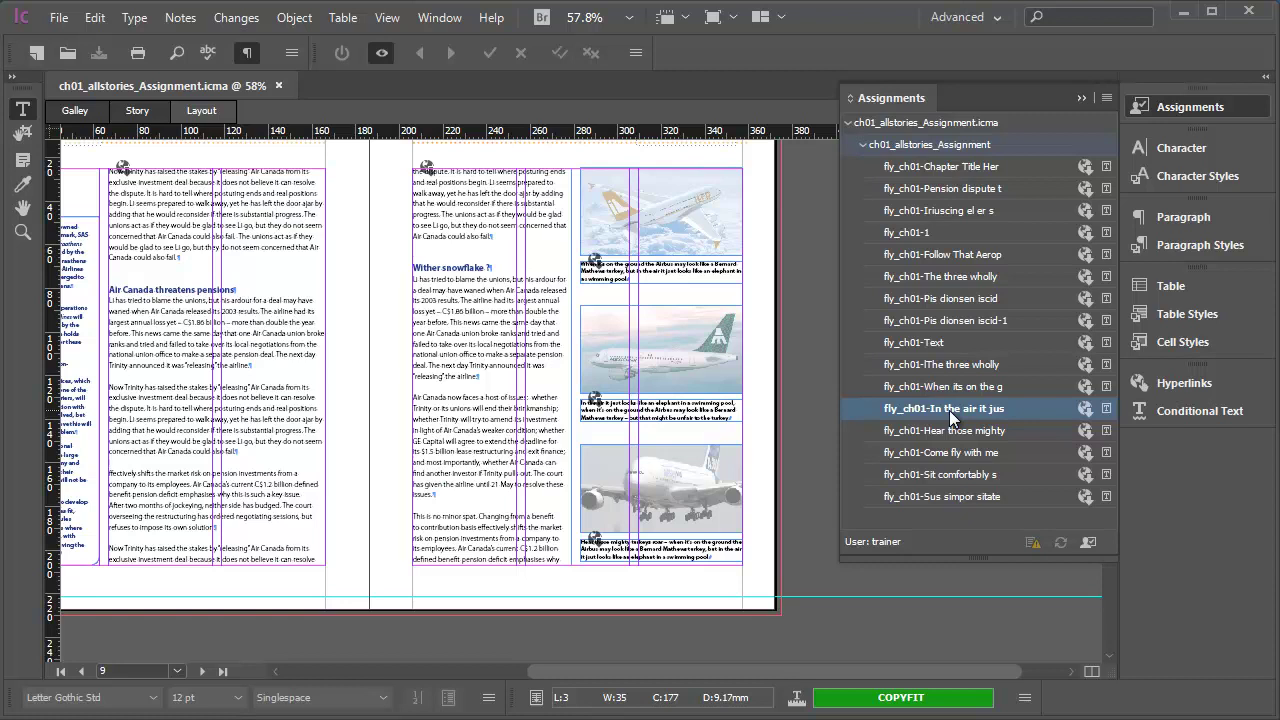
key("ctrl+=")
key("ctrl+=")
key("ctrl+=")
key("ctrl+=")
key("ctrl+=")
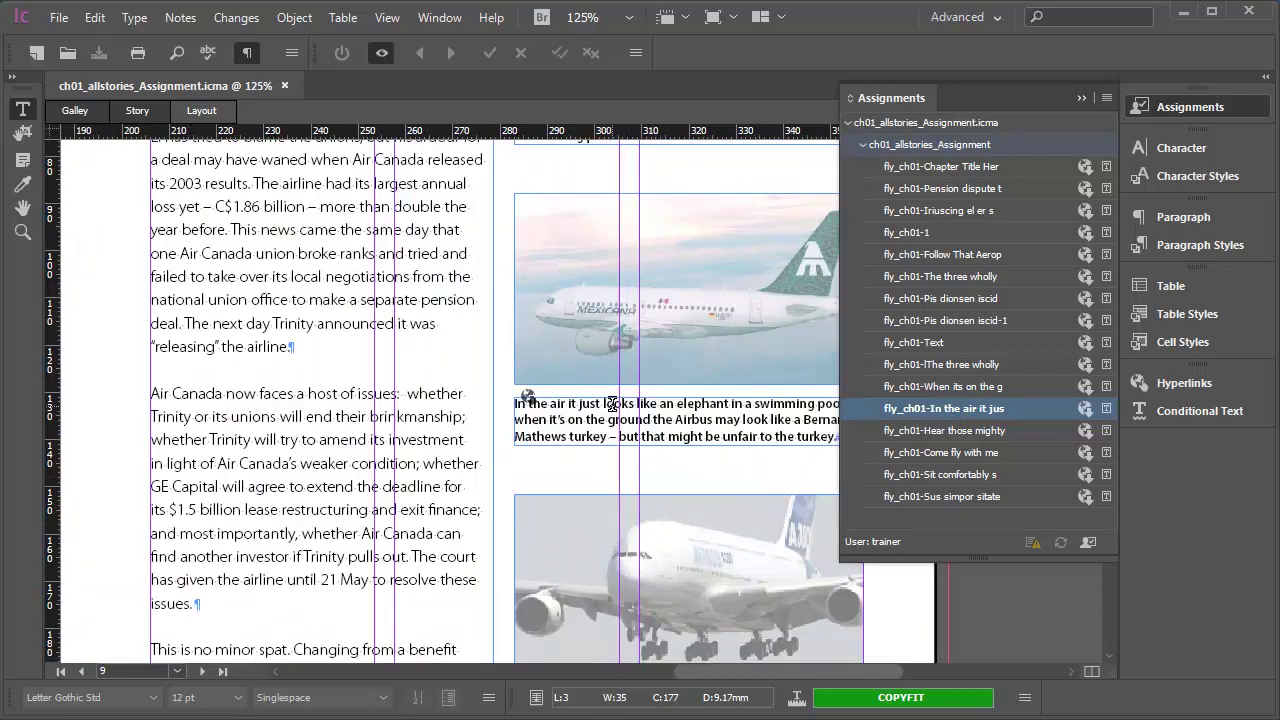
key("ctrl+minus")
key("ctrl+minus")
key("ctrl+minus")
key("ctrl+minus")
key("ctrl+minus")
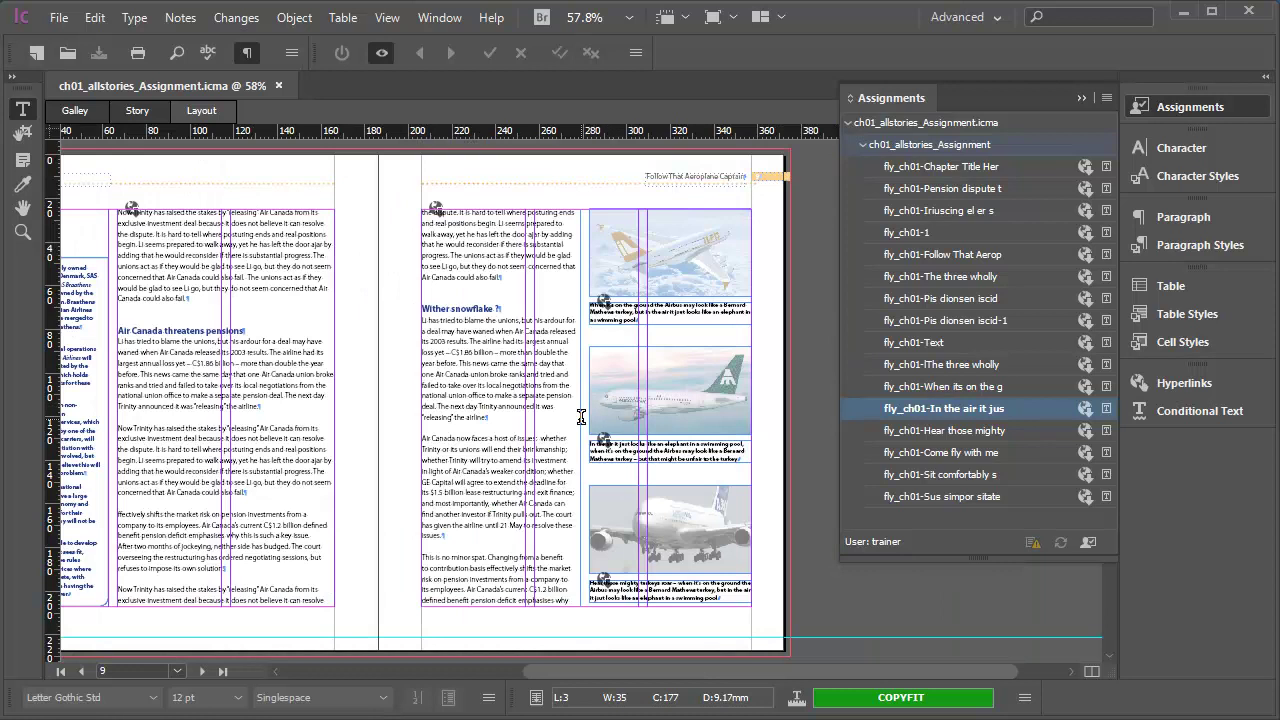
left_click(210, 356)
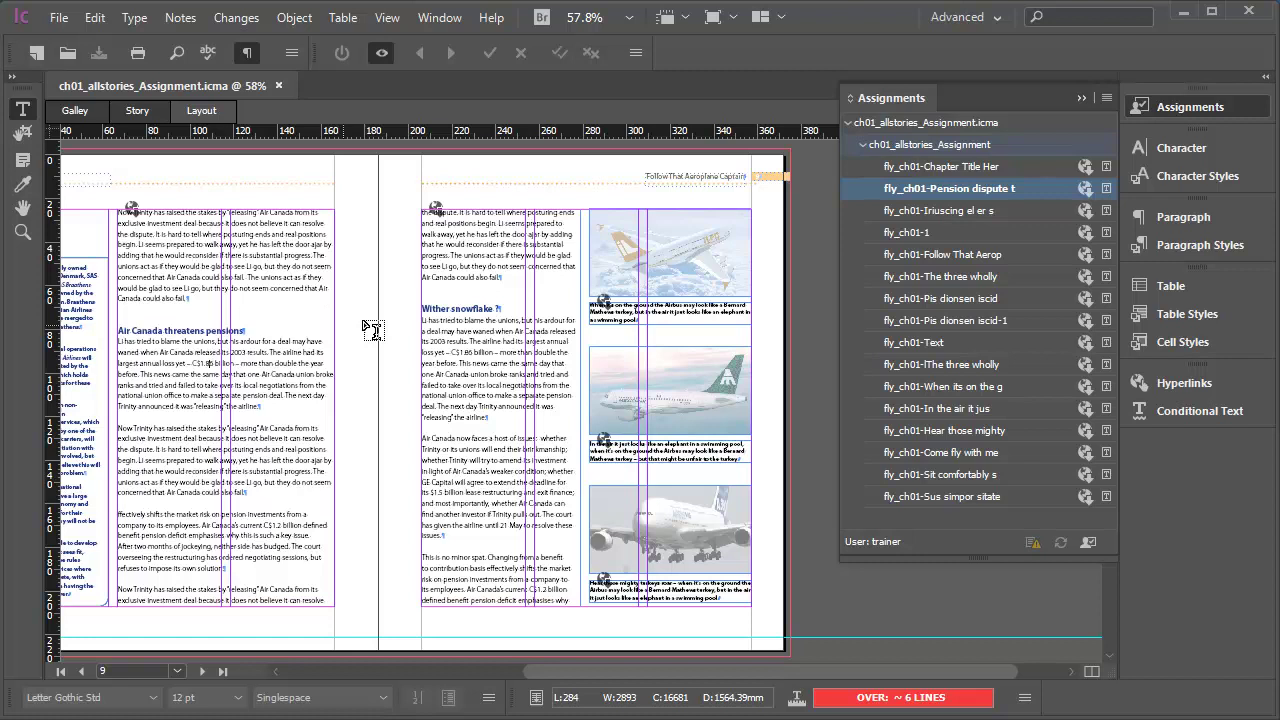
Jump to fly_ch01-Iriuscing el er s from the Assignments panel and view it at 125%.
double_click(958, 212)
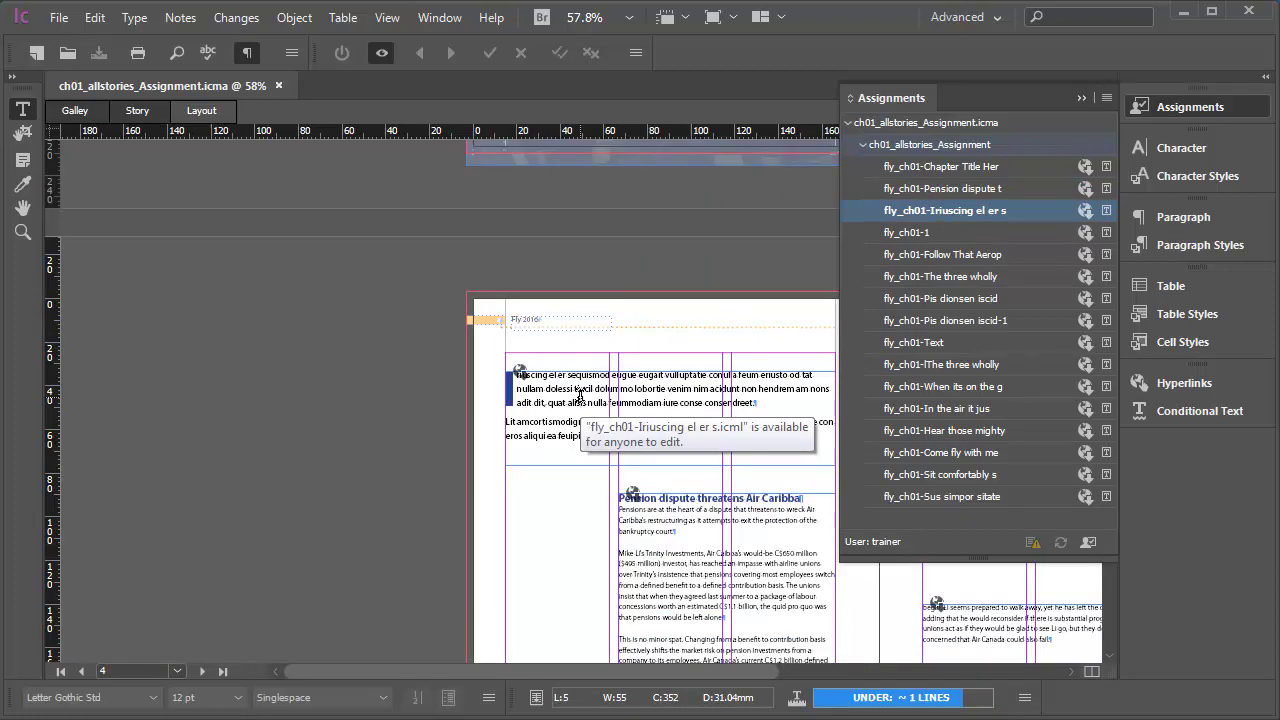
scroll(580, 395, "up", 4)
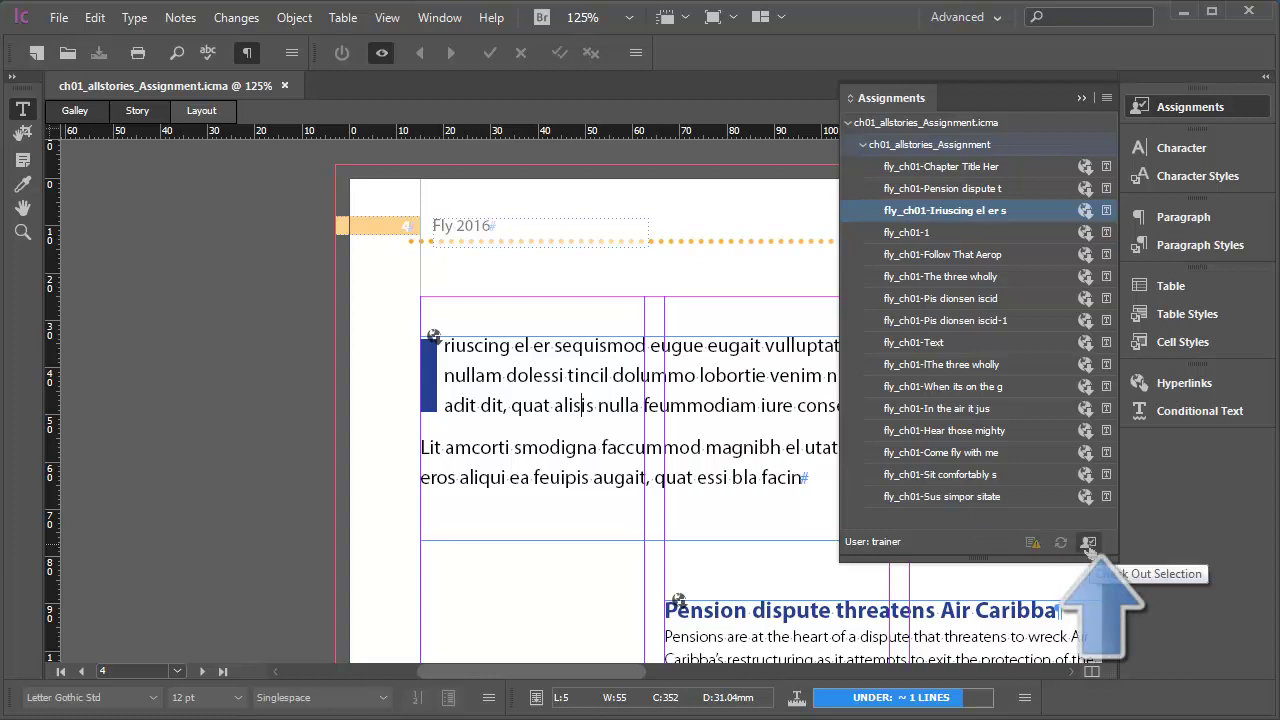
Check out the selected Iriuscing story with Check Out Selection in the Assignments panel.
left_click(1089, 543)
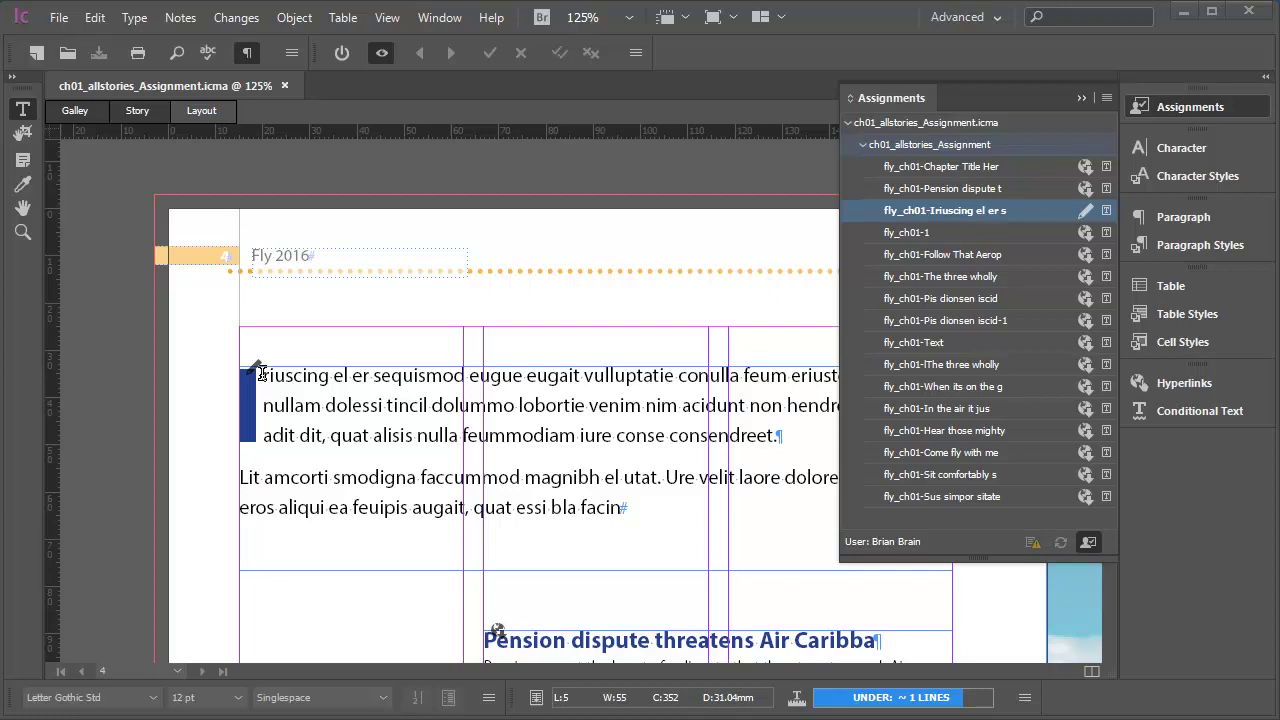
Insert 'INCOPY EDIT HERE' after 'riuscing' in the Iriuscing story's opening line.
left_click(335, 377)
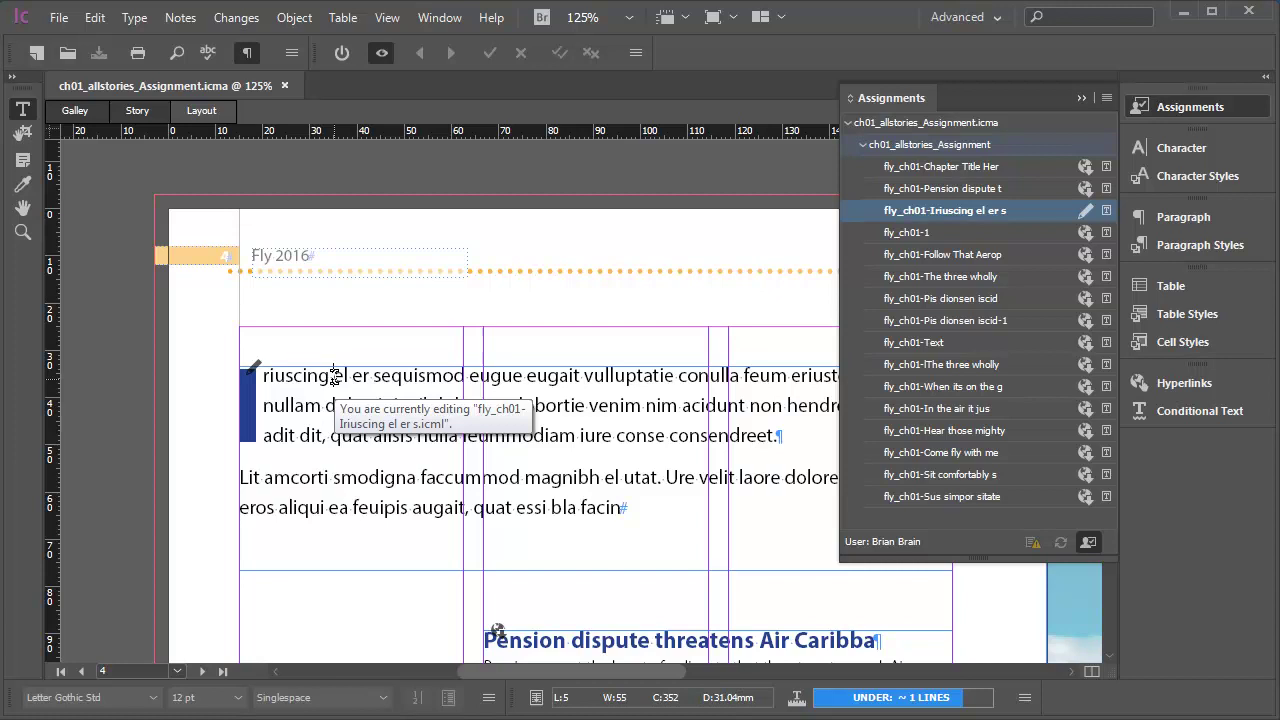
type("INCOPY EDIT HERE")
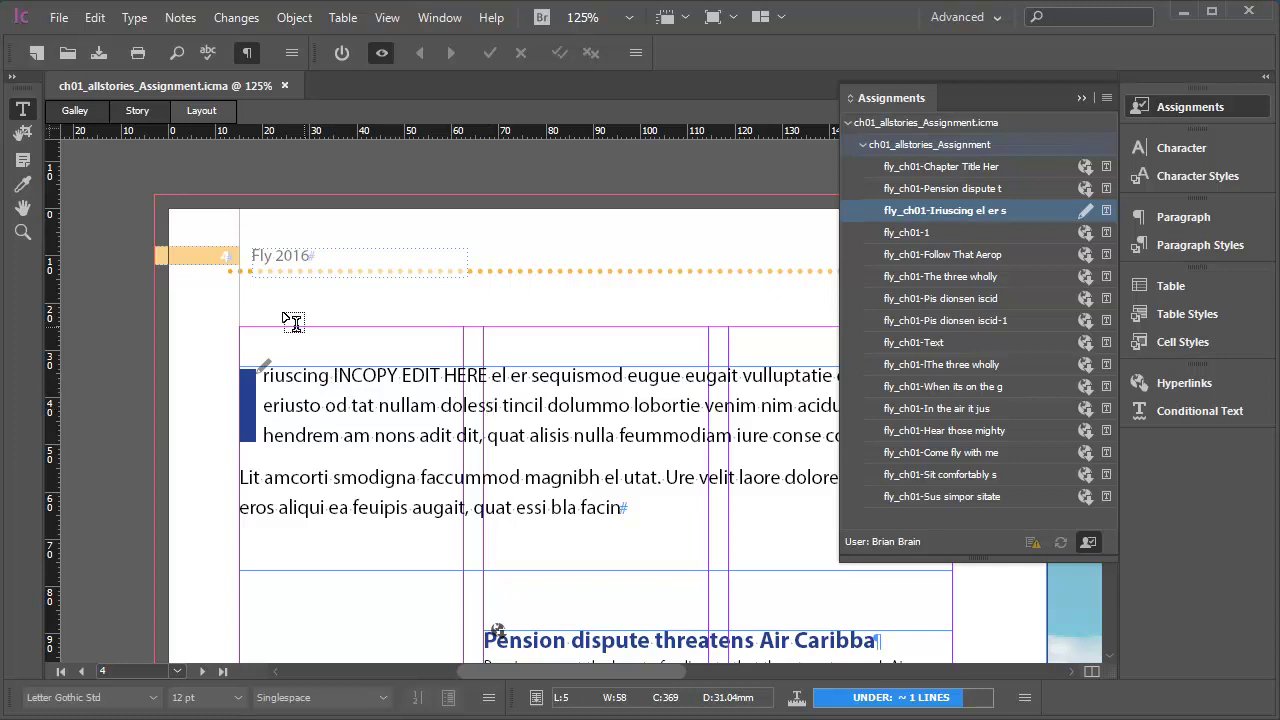
Save the Iriuscing story's edited content with File > Save Content.
left_click(58, 17)
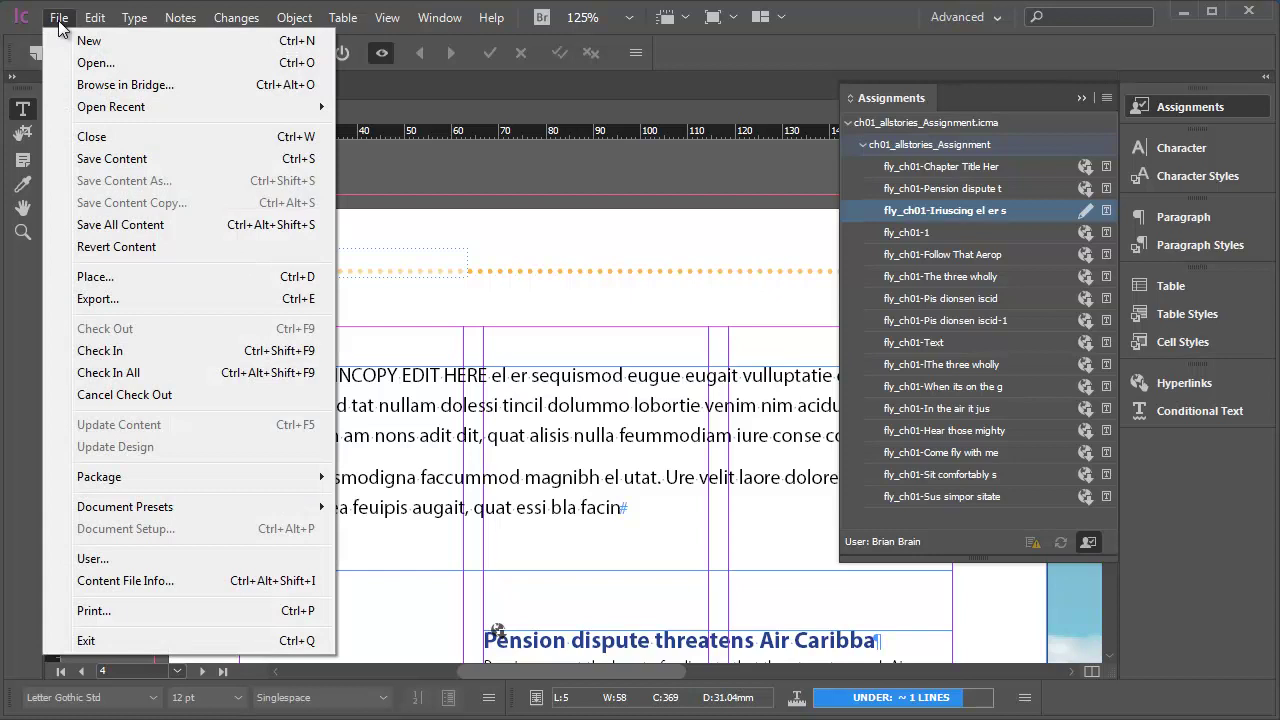
left_click(141, 170)
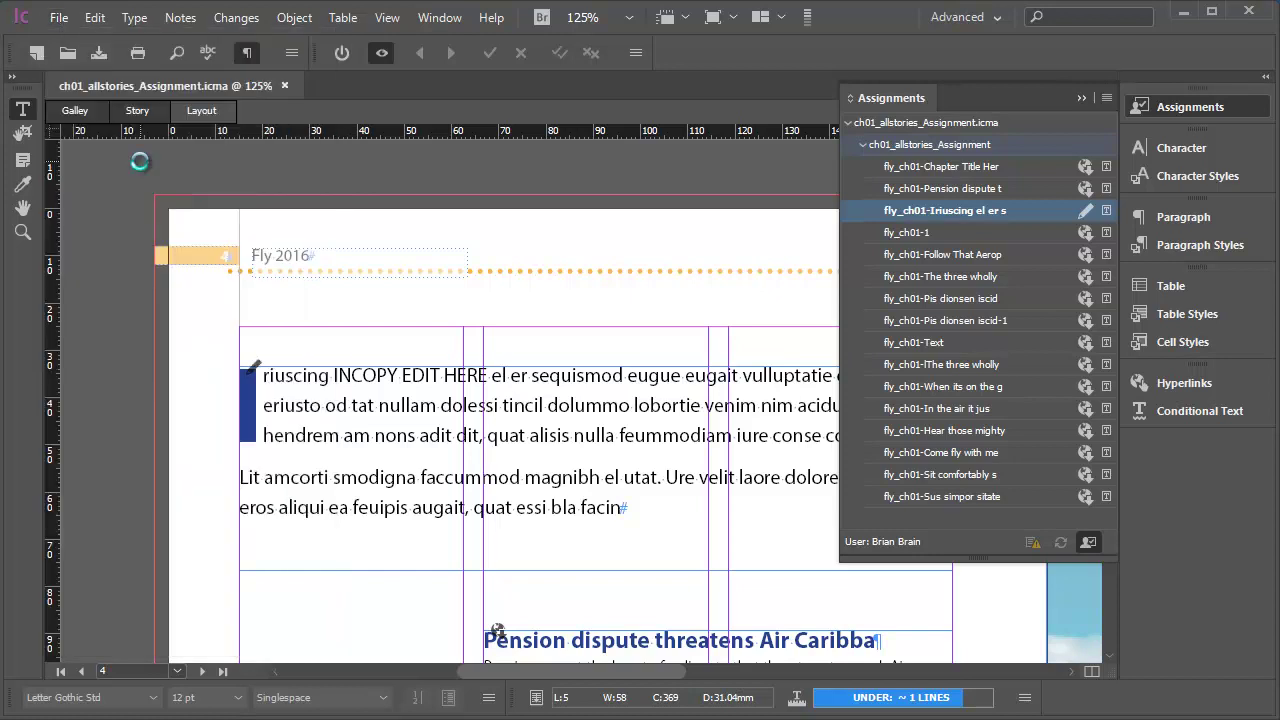
Check in the edited Iriuscing story, confirming the irreversible check-in warning.
left_click(1089, 544)
left_click(1089, 544)
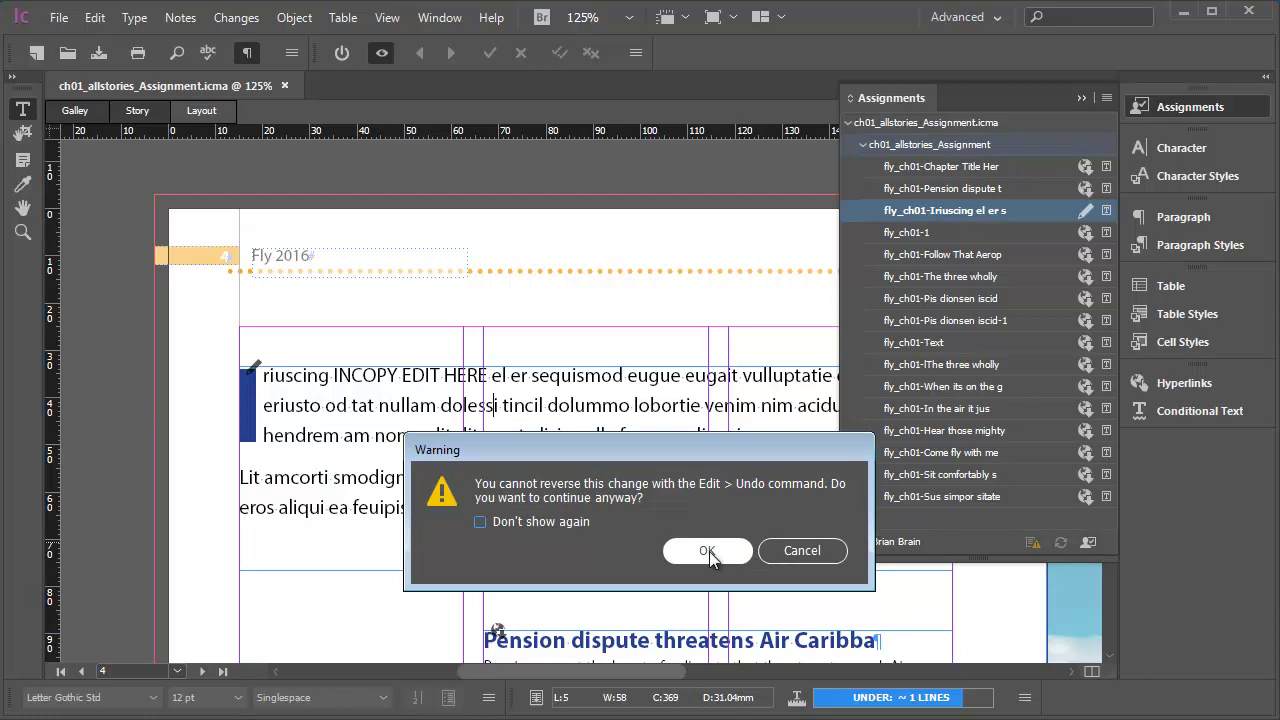
left_click(709, 551)
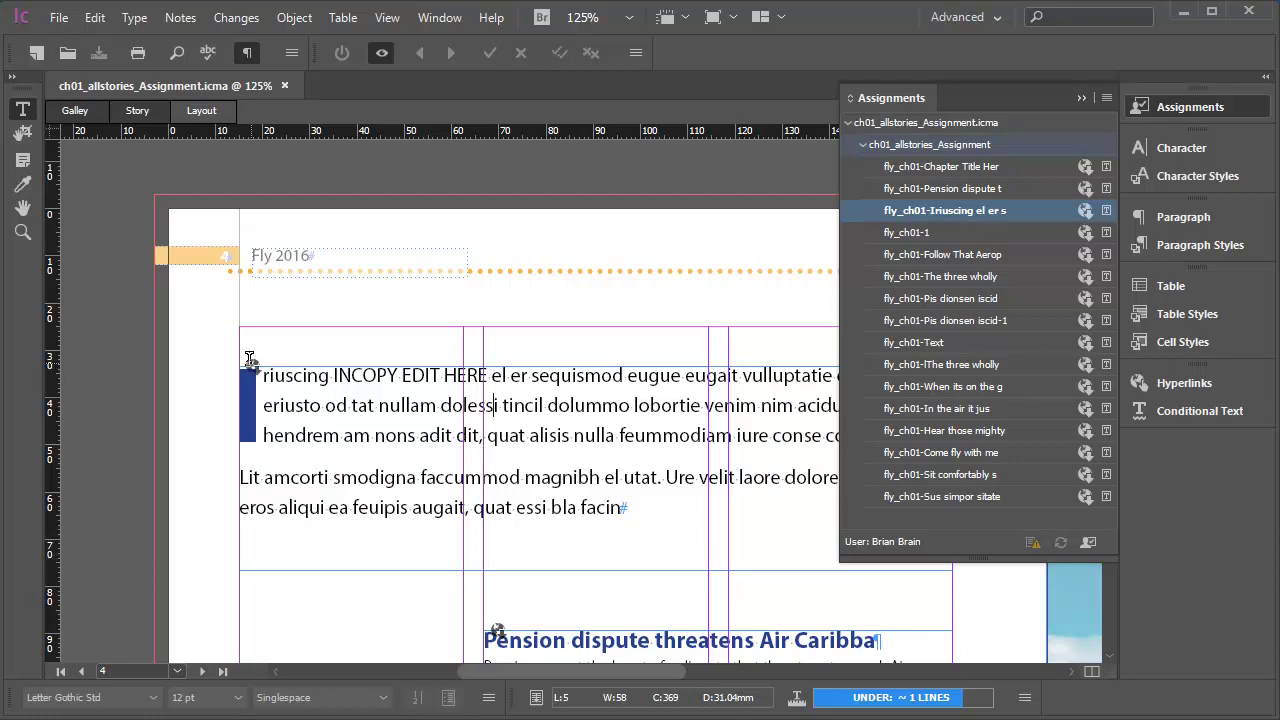
Select the Pension dispute headline and check out that story for editing.
scroll(258, 370, "down", 1)
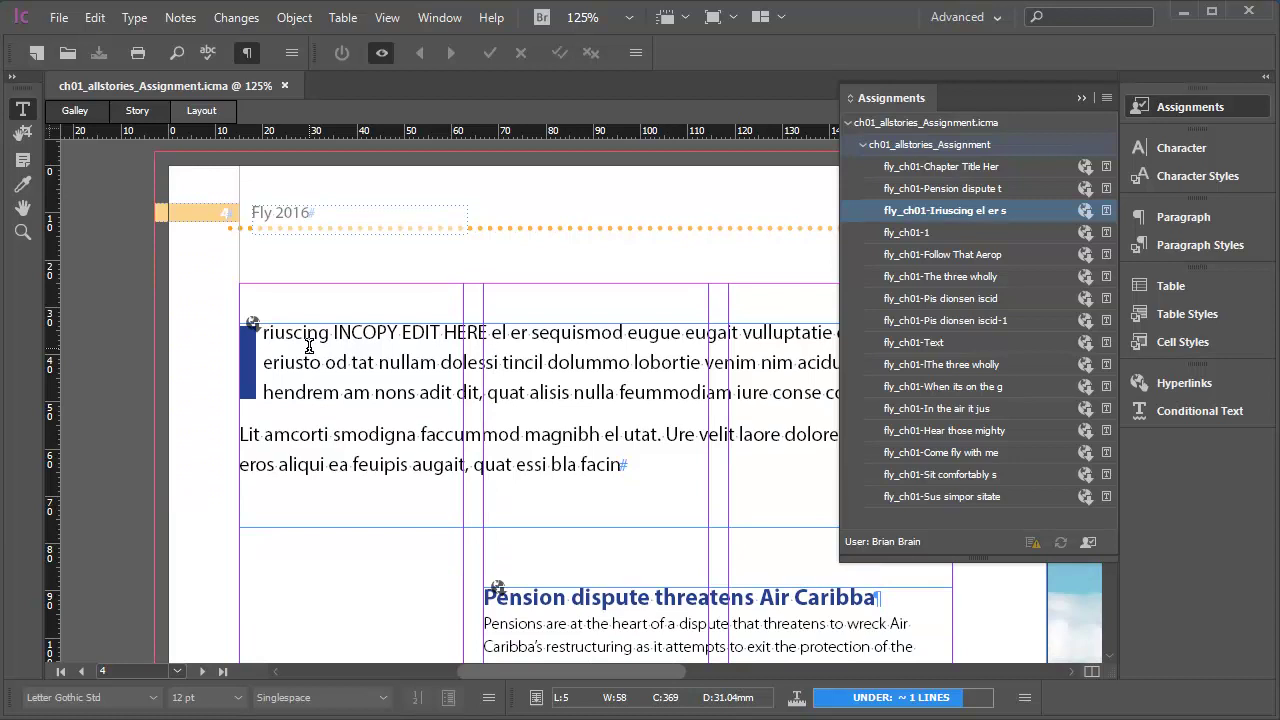
scroll(309, 345, "down", 3)
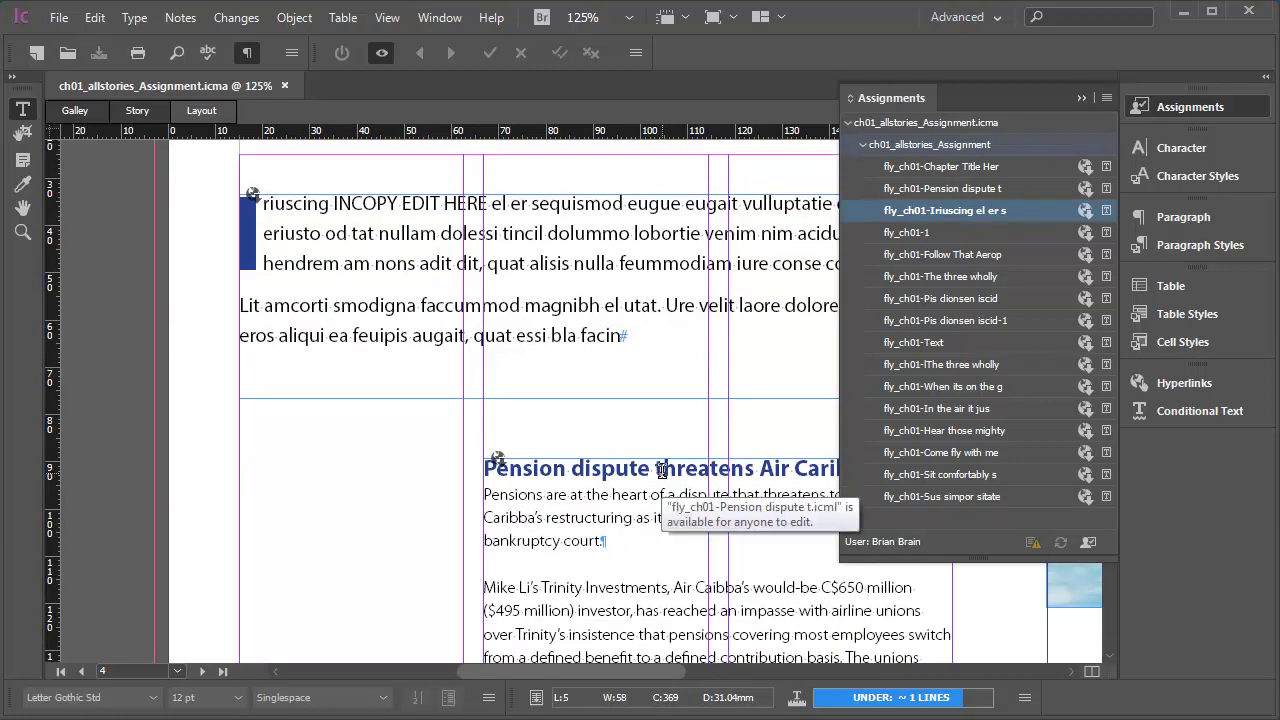
left_click(657, 468)
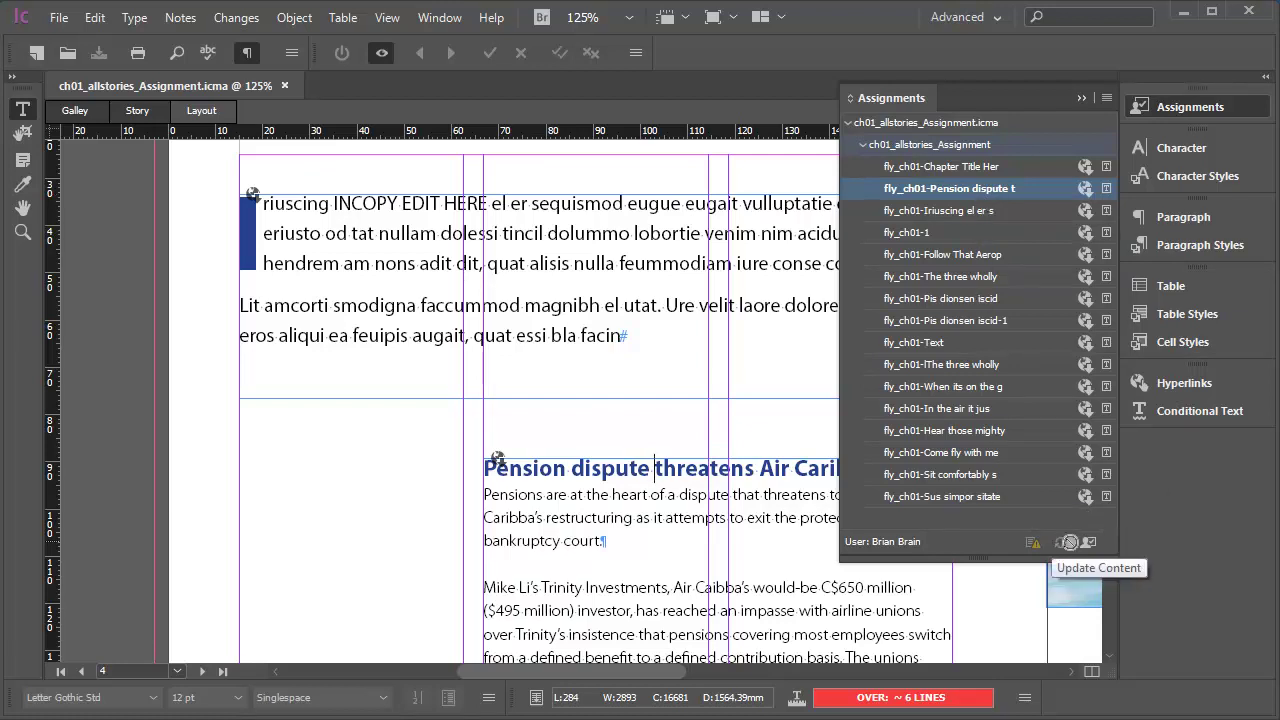
left_click(1088, 542)
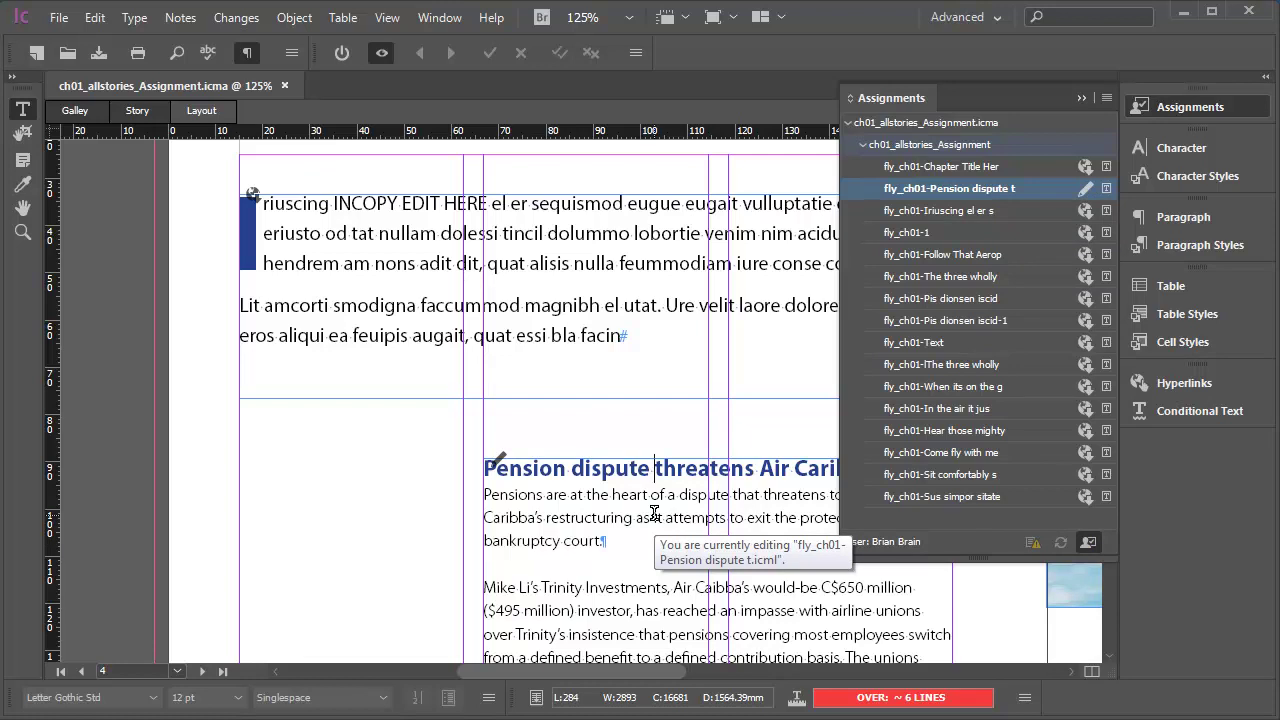
Insert 'OBVIOUS CHANGE' after 'Pension' in the headline and check the story back in.
left_click(573, 470)
type("O")
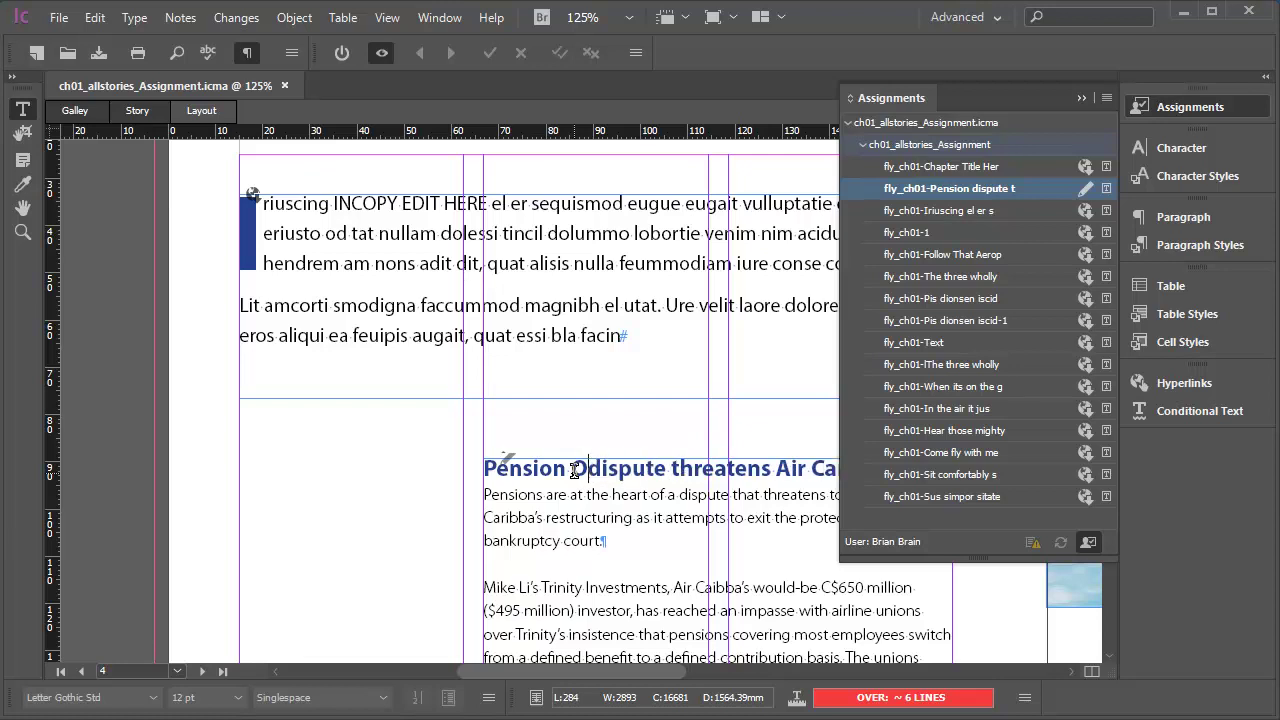
type("BVIOUS ")
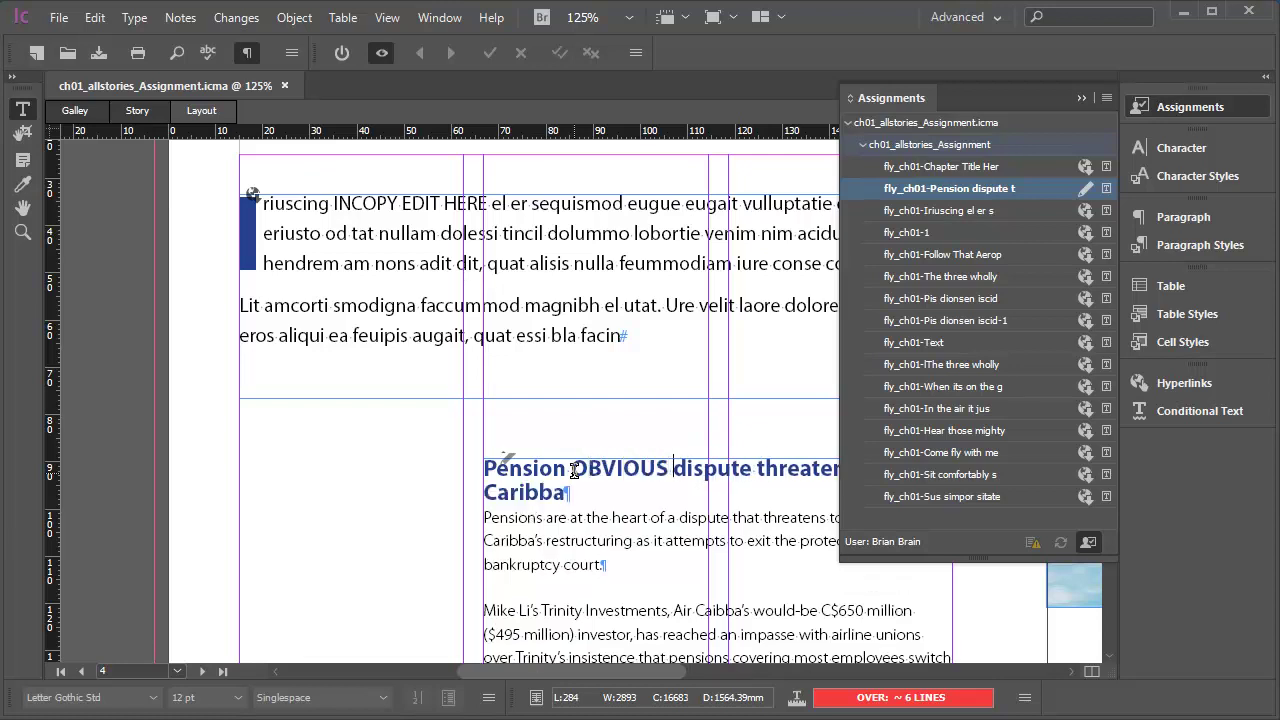
type("CHANGE")
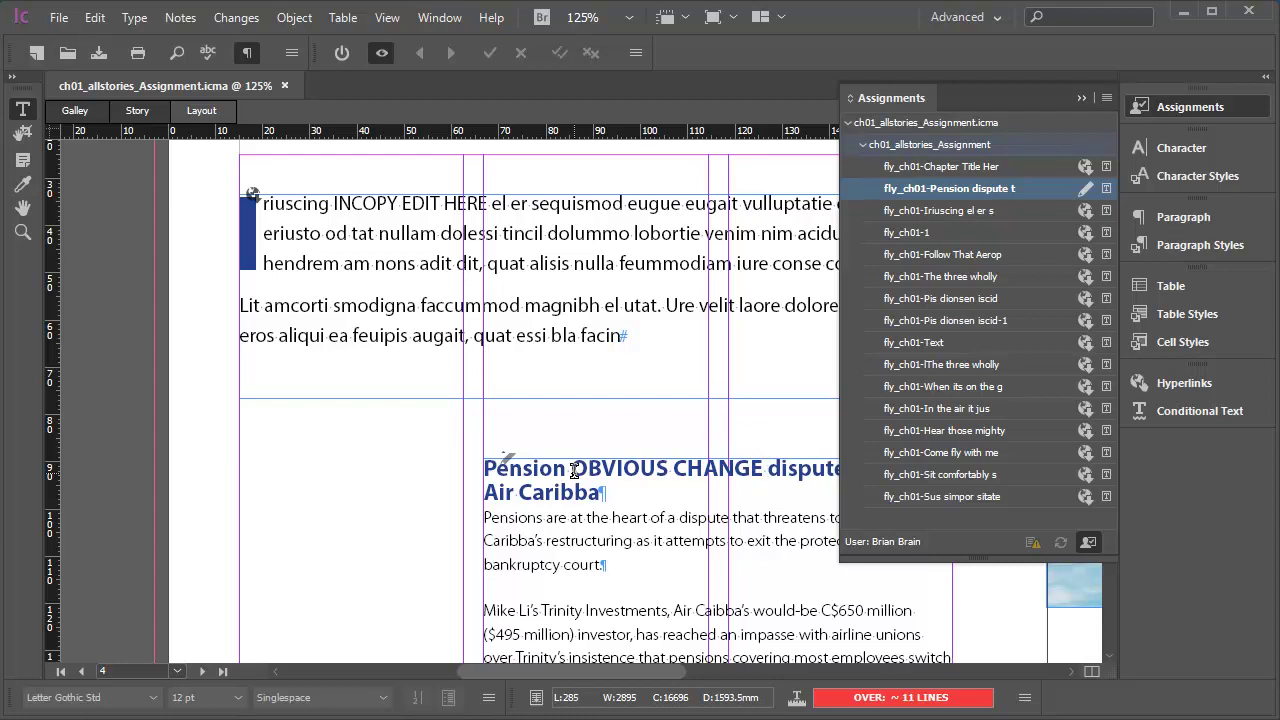
left_click(1088, 542)
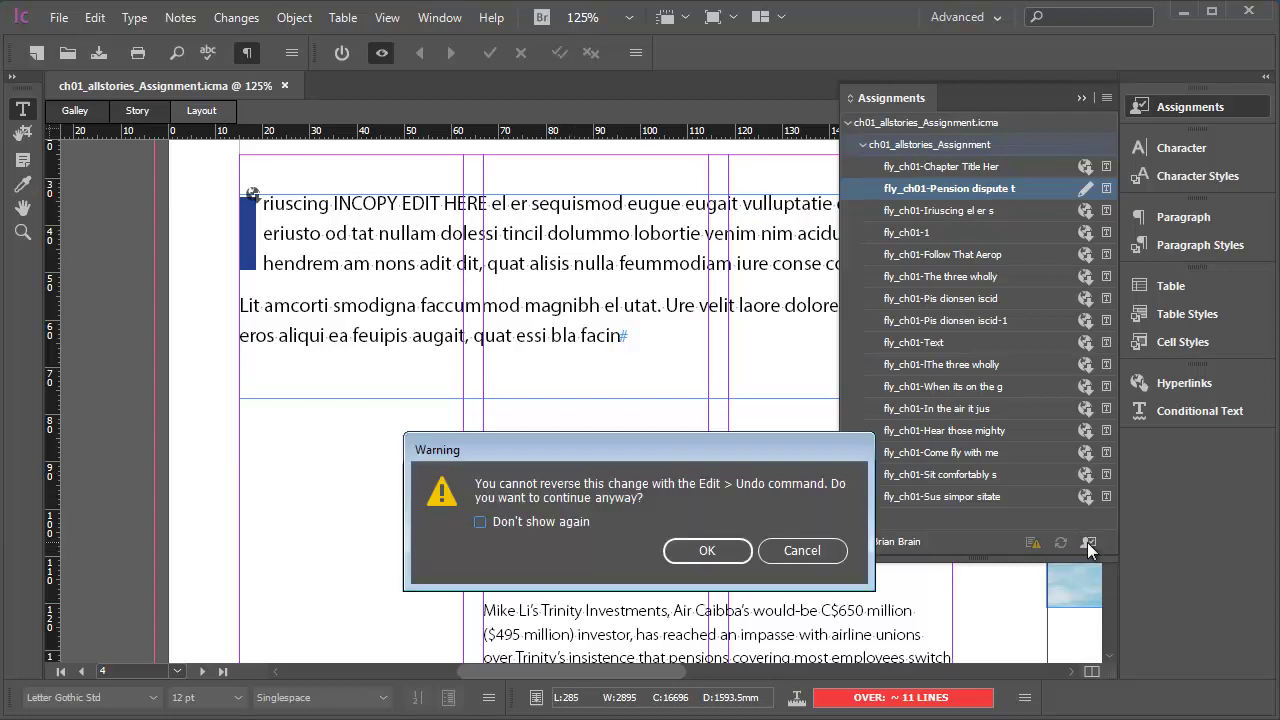
left_click(702, 551)
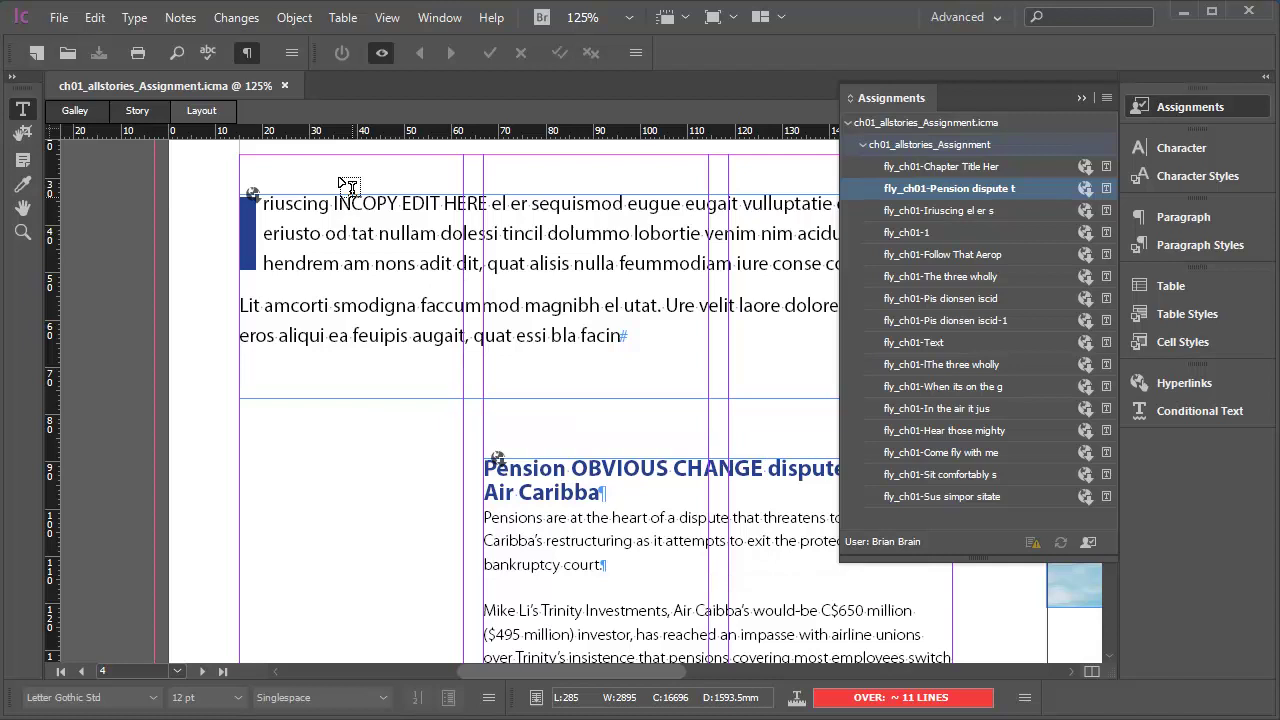
Close the ch01_allstories_Assignment.icma document tab.
left_click(285, 86)
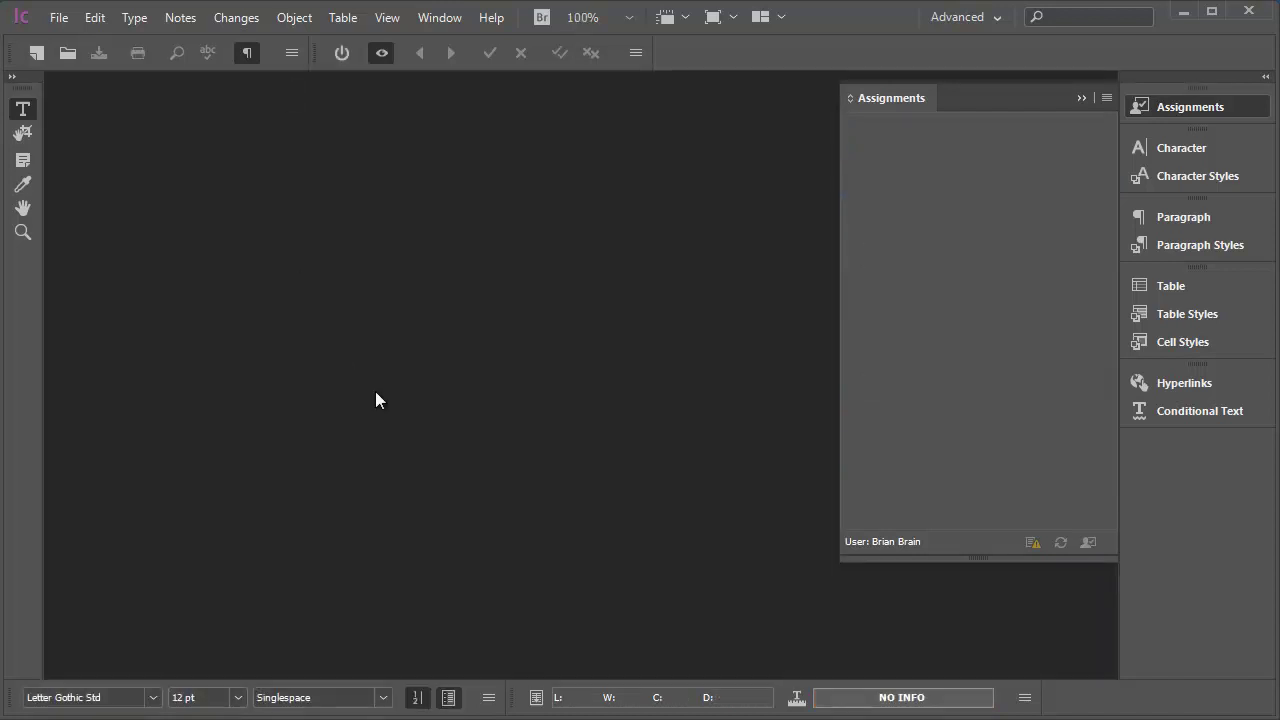